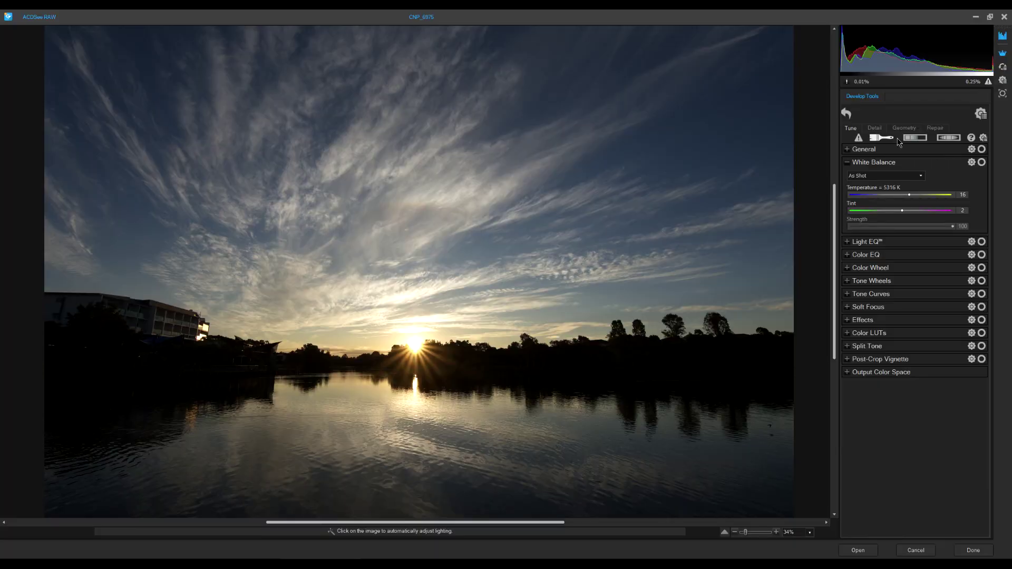
# Step: Enable the lens profile correction and choose the Tokina AF 11-20mm f/2.8 AT-X Pro DX lens
pyautogui.click(903, 127)
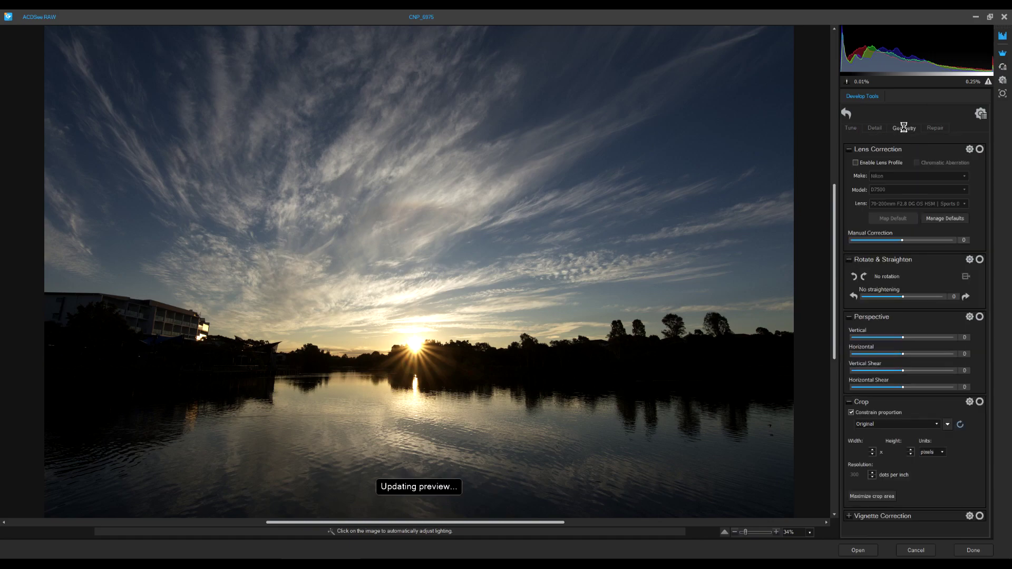
pyautogui.click(856, 163)
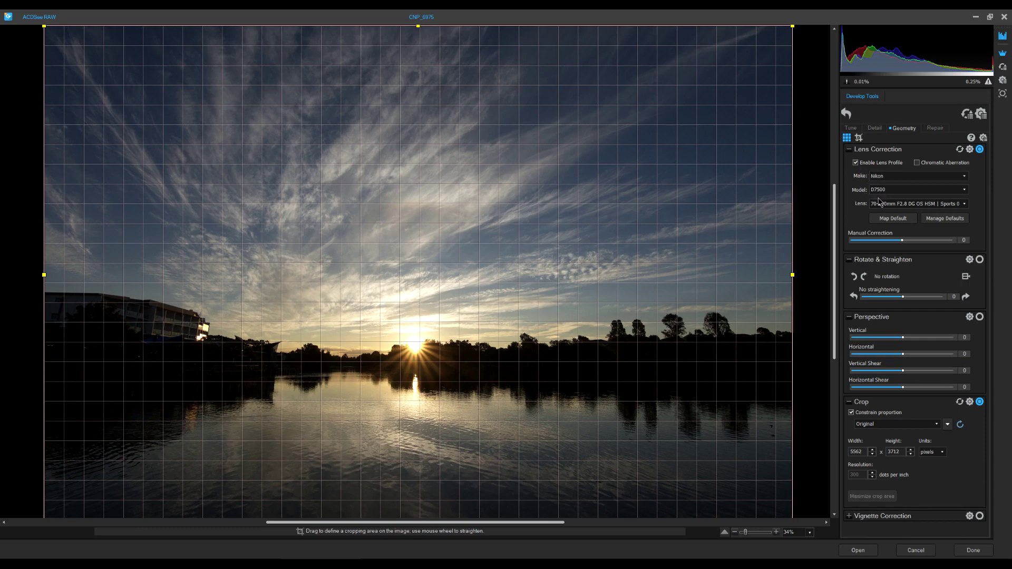
pyautogui.click(879, 205)
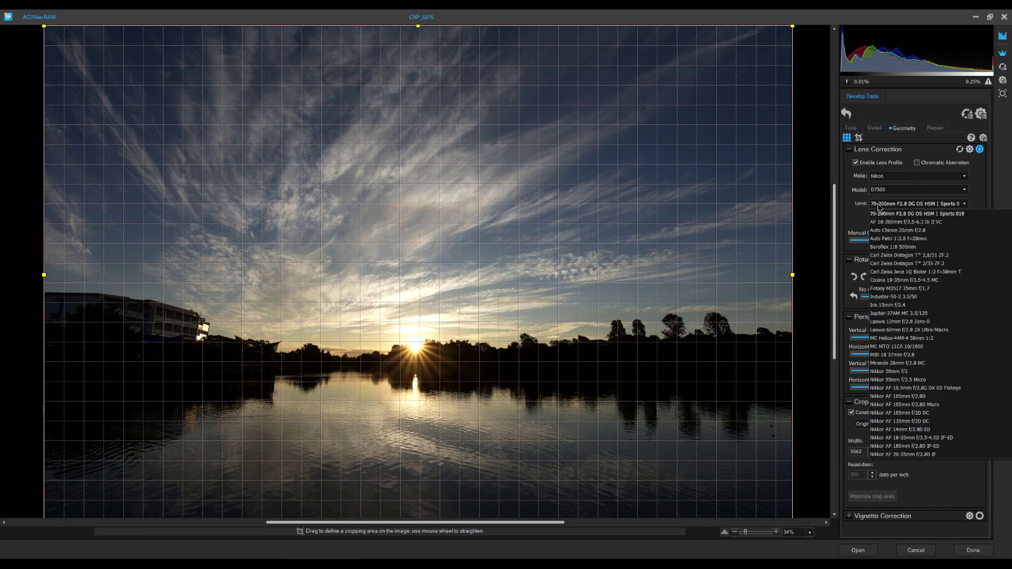
pyautogui.scroll(-10, 909, 348)
pyautogui.scroll(-20, 909, 348)
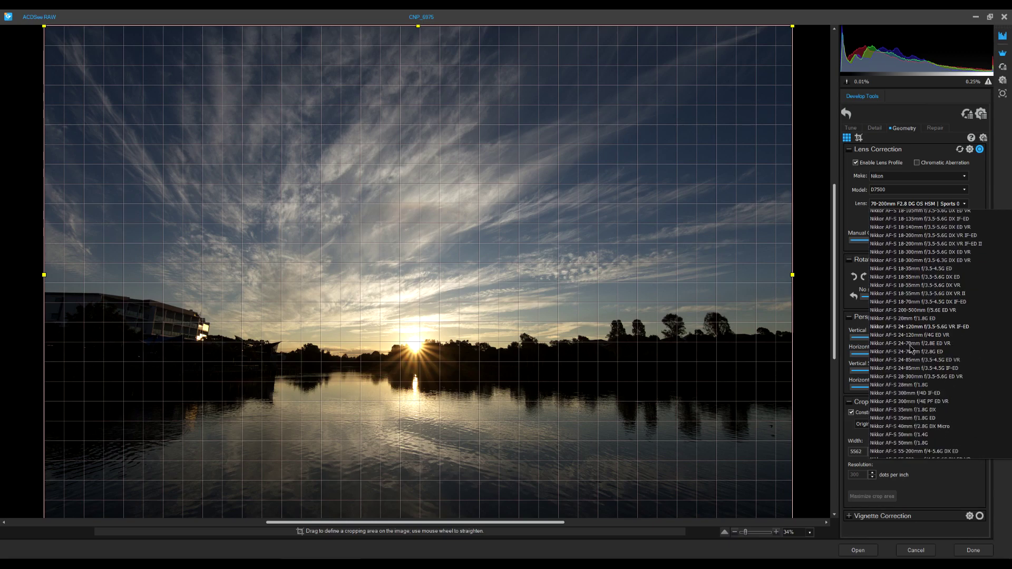
pyautogui.scroll(-20, 911, 350)
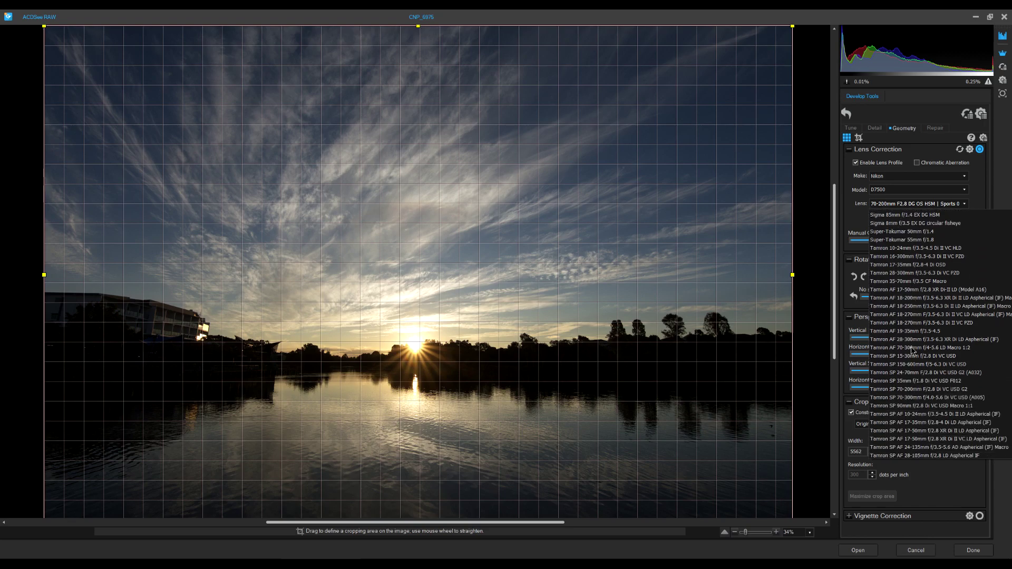
pyautogui.scroll(-3, 911, 350)
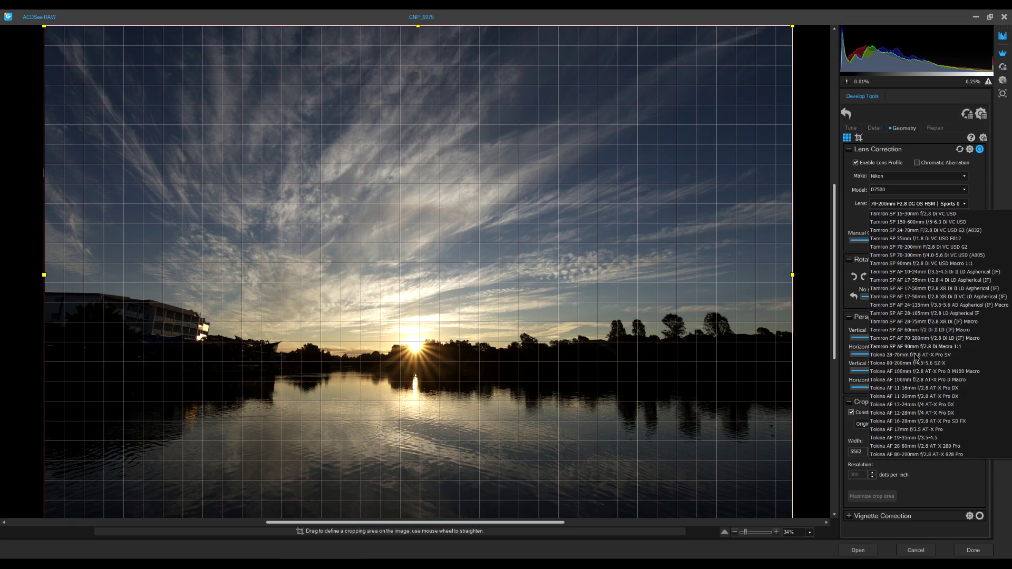
pyautogui.click(915, 397)
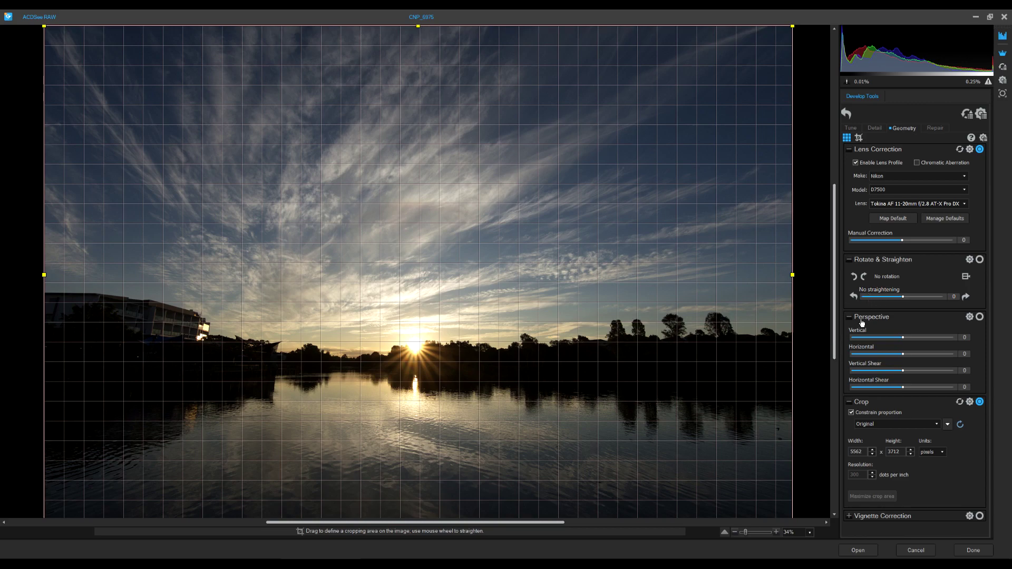
# Step: Straighten the photo 0.2 degrees left and set the vertical perspective to 44
pyautogui.scroll(-2, 902, 299)
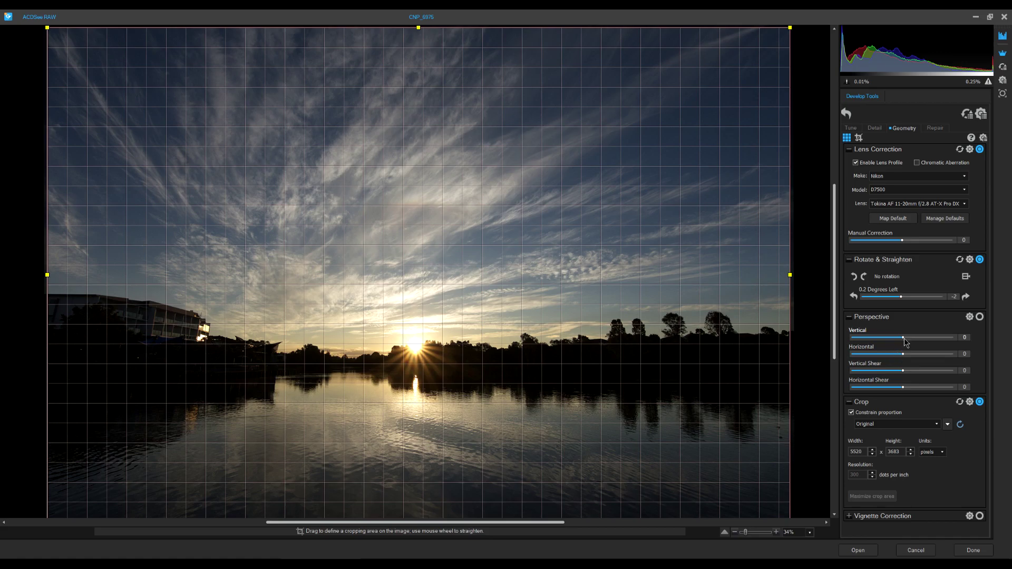
pyautogui.scroll(3, 905, 338)
pyautogui.moveTo(904, 342); pyautogui.dragTo(927, 340)
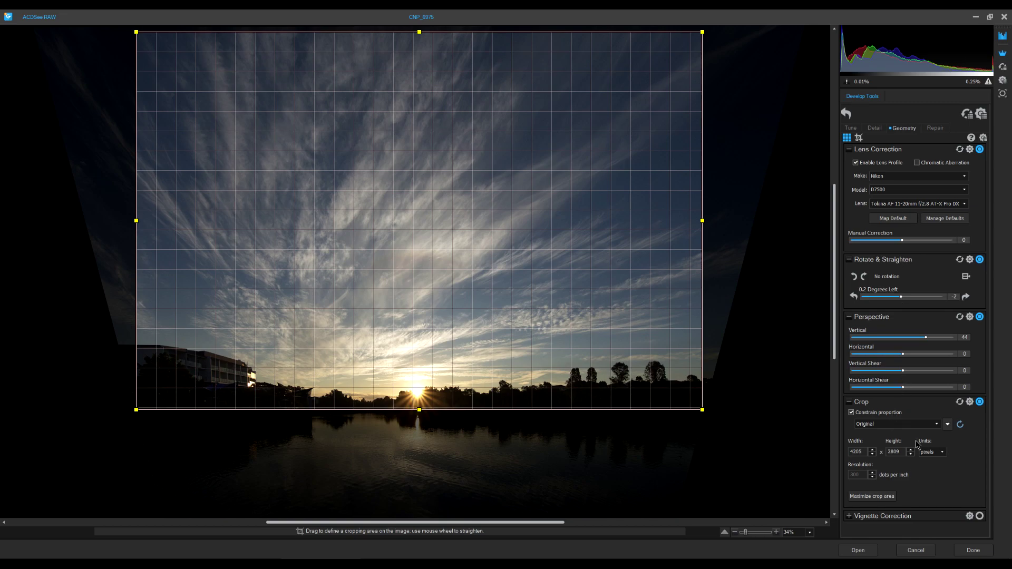
# Step: Shrink the crop frame to about 3708 x 2472 pixels and reposition it lower to include the sun and its reflection
pyautogui.moveTo(701, 410); pyautogui.dragTo(662, 377)
pyautogui.moveTo(644, 341); pyautogui.dragTo(672, 414)
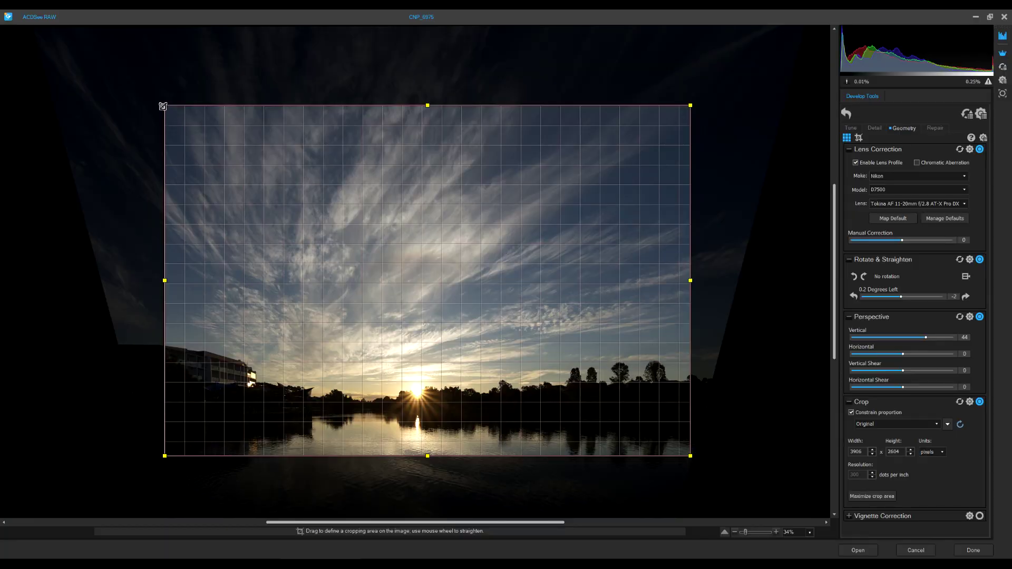
pyautogui.moveTo(162, 103); pyautogui.dragTo(172, 143)
pyautogui.moveTo(266, 252); pyautogui.dragTo(225, 291)
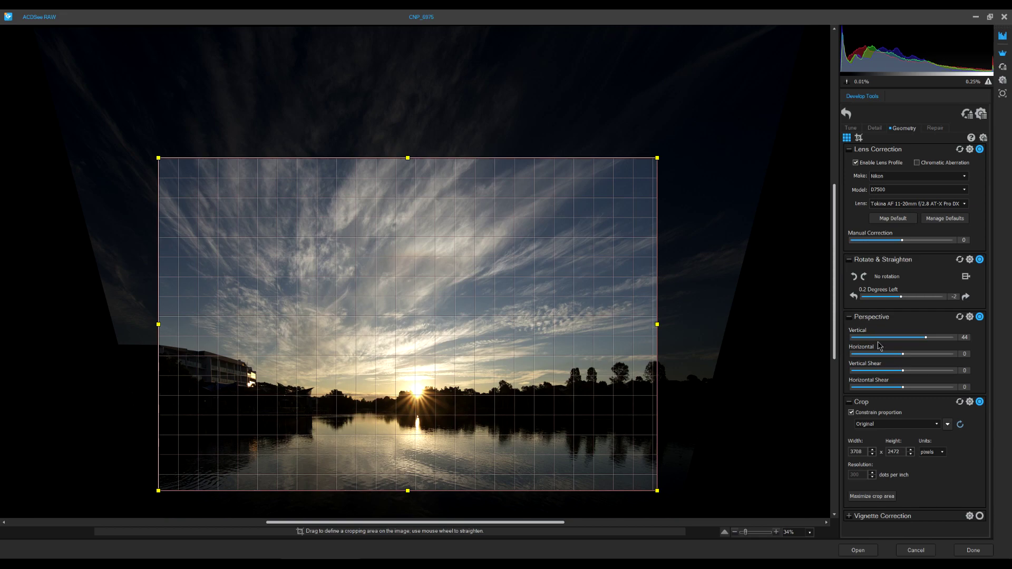
# Step: Reduce the vertical perspective to 29 and enlarge the crop frame to about 4413 x 2942 pixels
pyautogui.moveTo(925, 338); pyautogui.dragTo(918, 338)
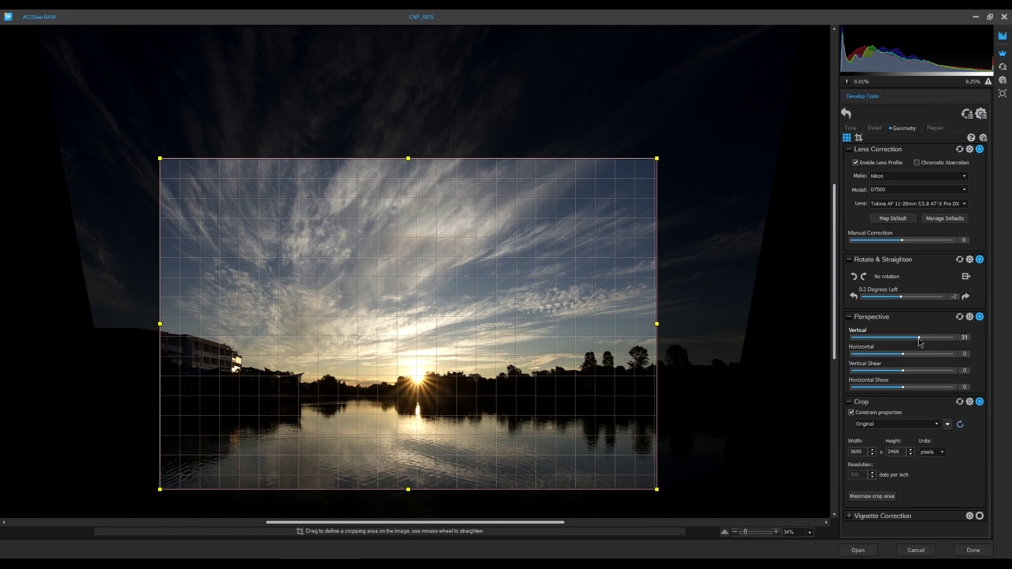
pyautogui.moveTo(918, 337); pyautogui.dragTo(917, 337)
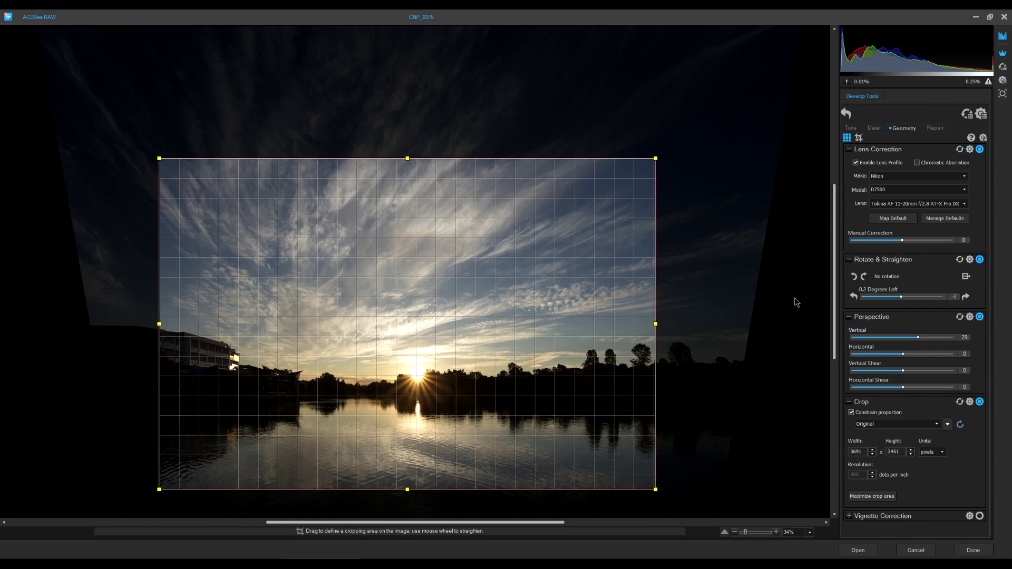
pyautogui.moveTo(653, 157); pyautogui.dragTo(719, 116)
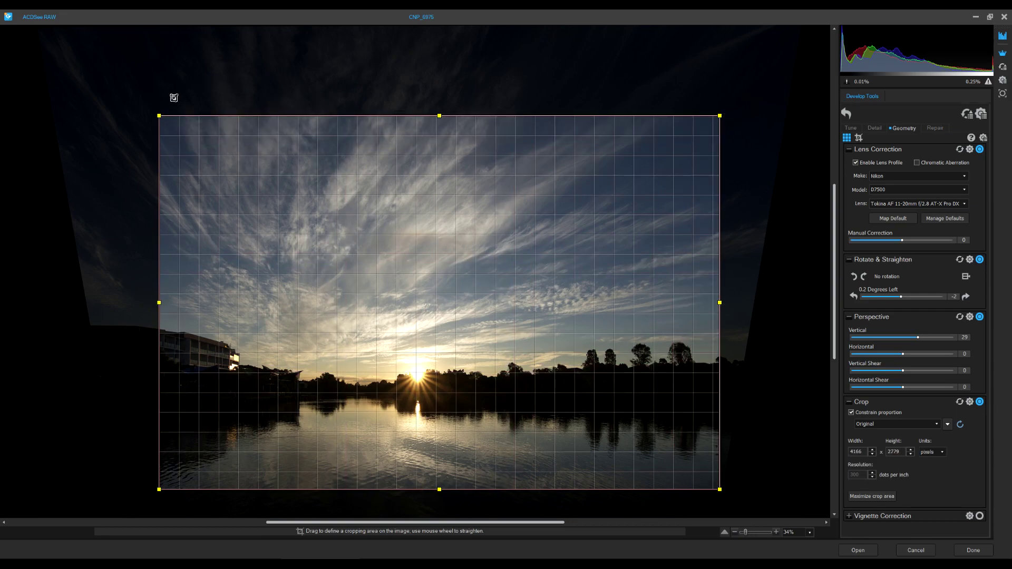
pyautogui.moveTo(157, 114); pyautogui.dragTo(94, 74)
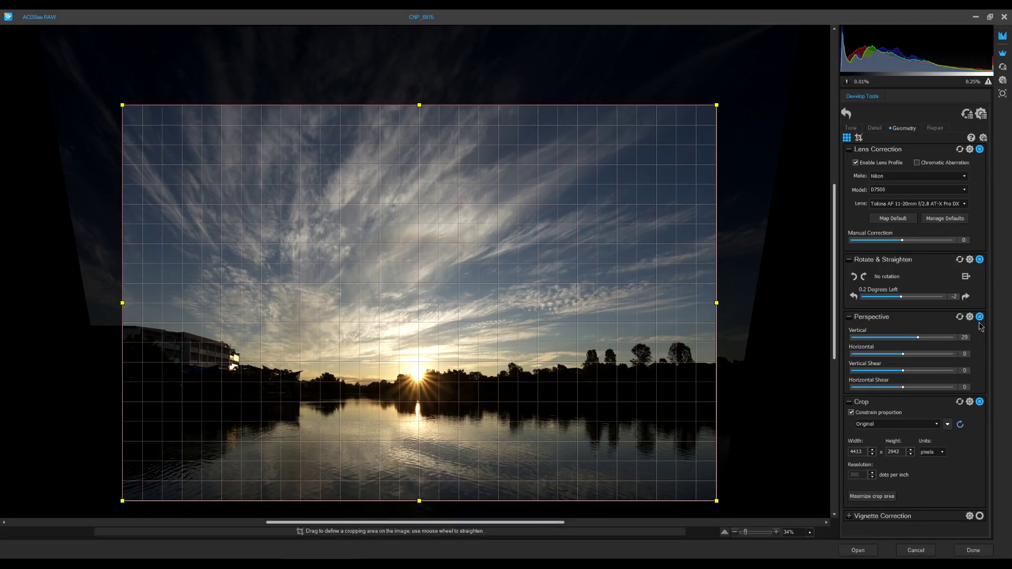
# Step: Compare the photo with the perspective correction off and on
pyautogui.click(980, 317)
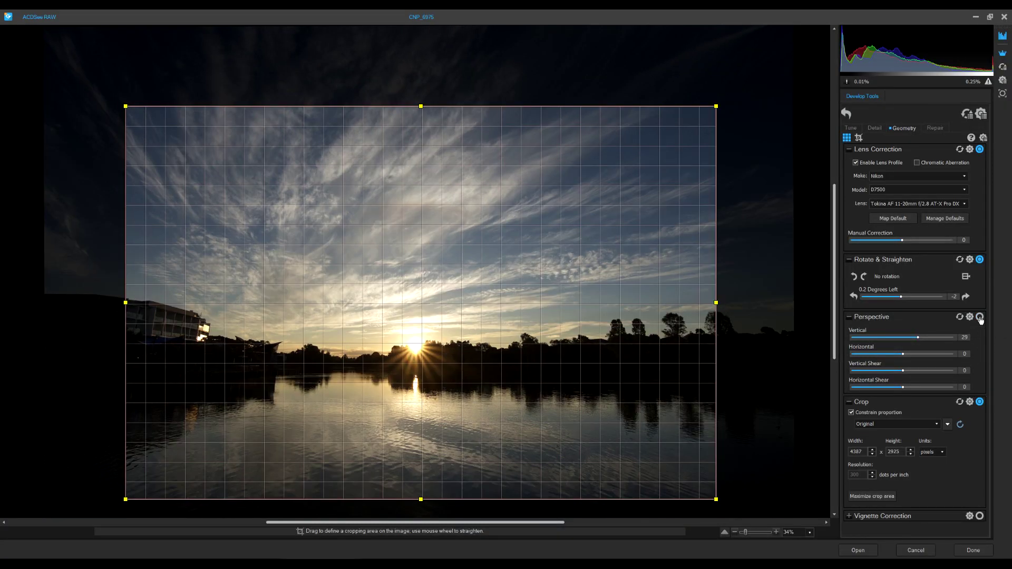
pyautogui.click(980, 317)
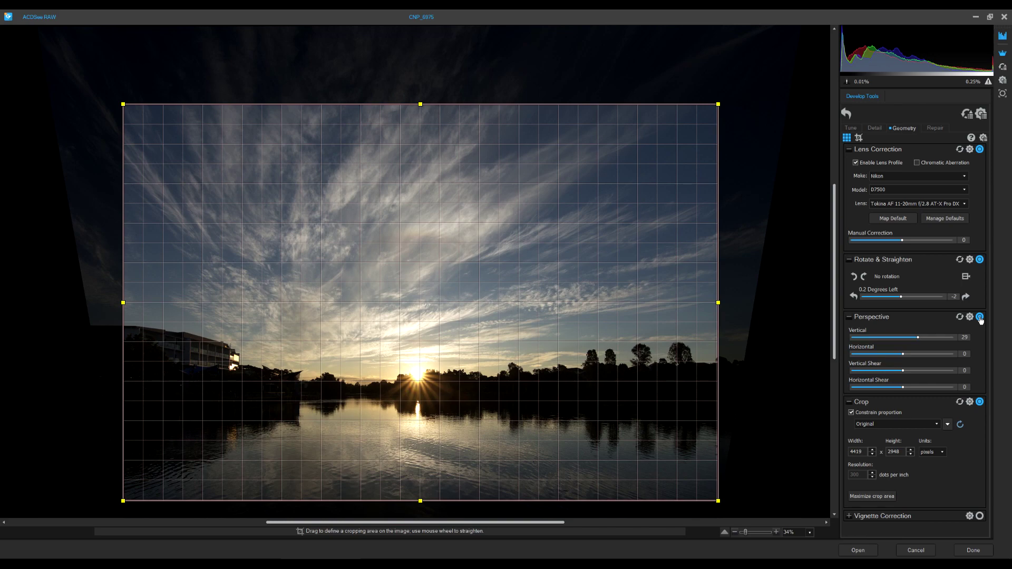
pyautogui.click(980, 318)
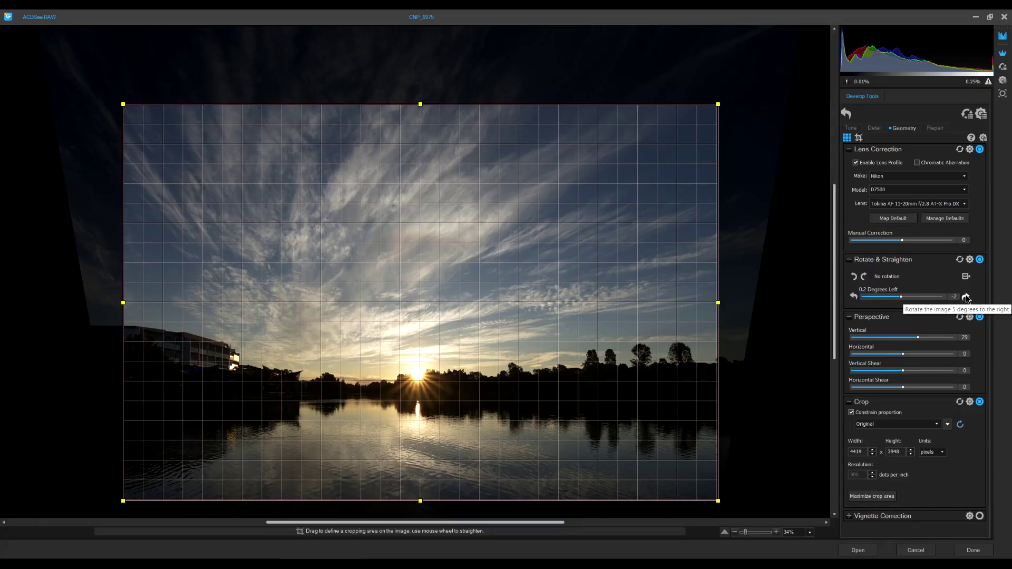
# Step: In the General tuning settings, set exposure to +0.53 eV, highlights to 116, fill light to 29 and contrast to 11
pyautogui.click(850, 127)
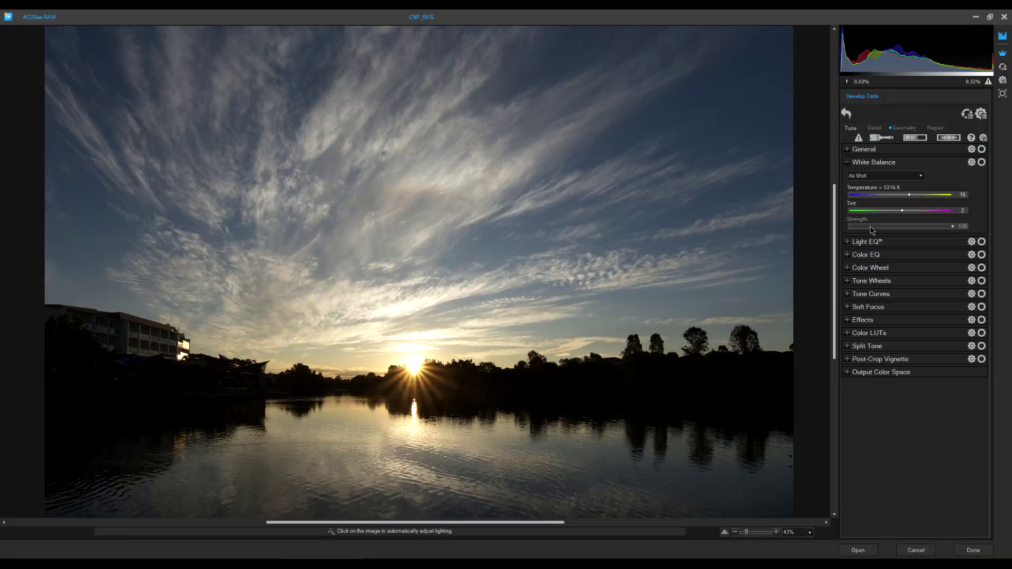
pyautogui.click(847, 150)
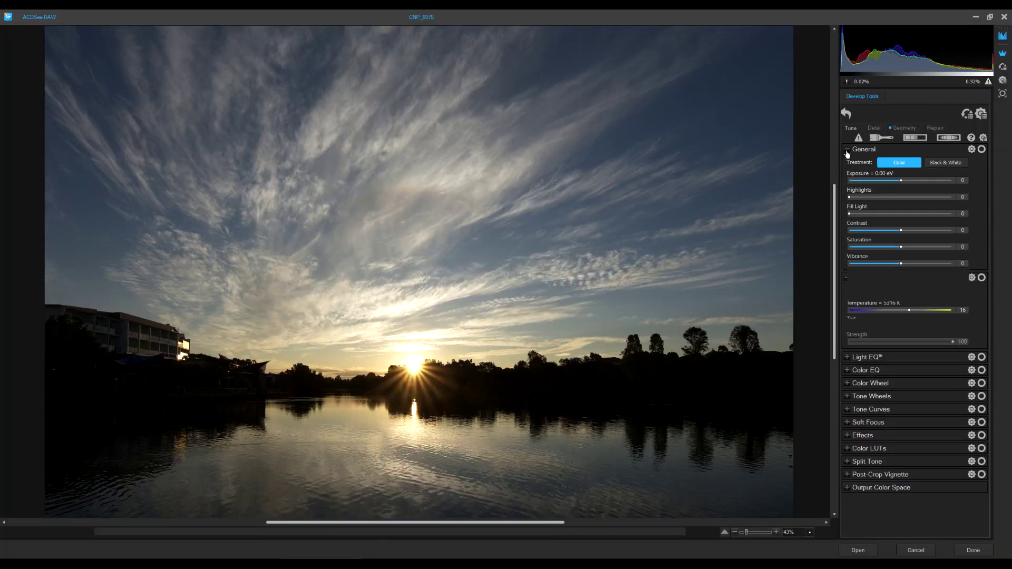
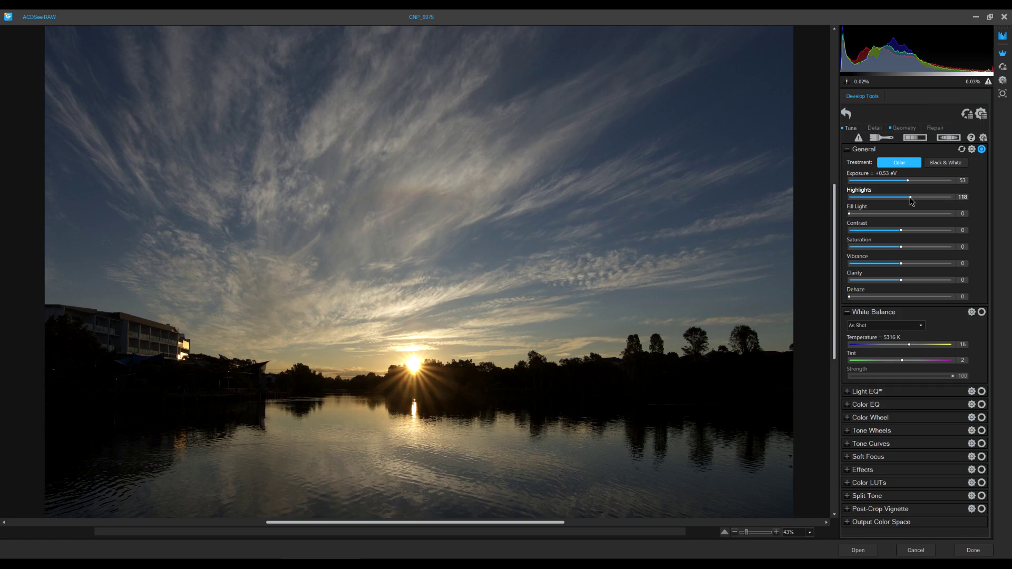
pyautogui.moveTo(848, 214); pyautogui.dragTo(882, 215)
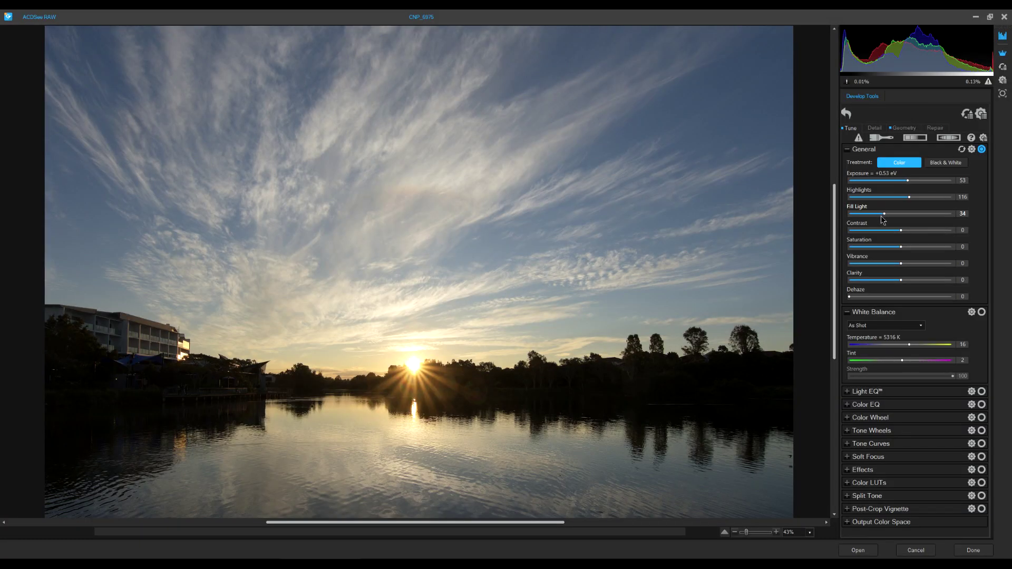
pyautogui.moveTo(884, 216); pyautogui.dragTo(908, 233)
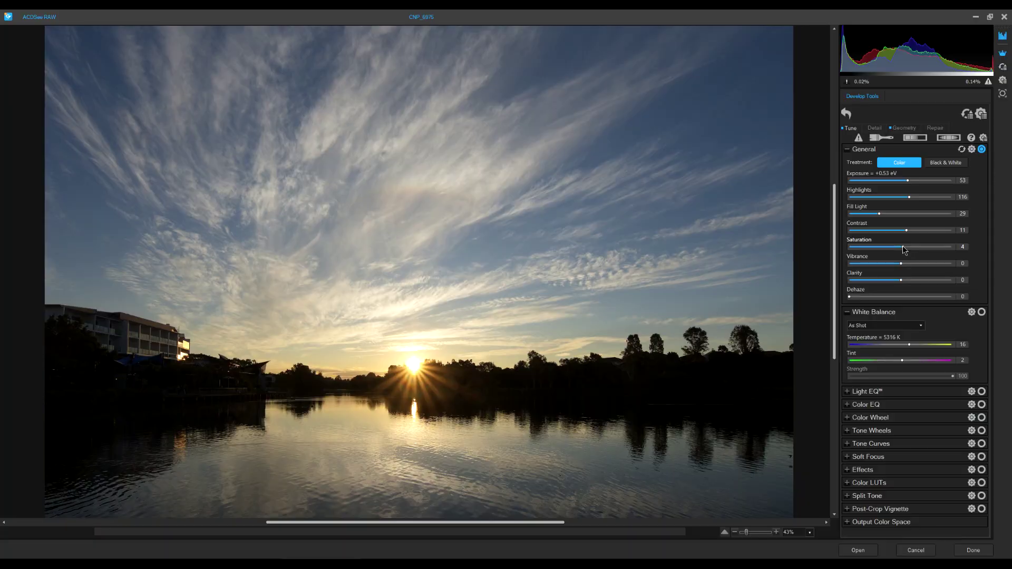
# Step: Set saturation to 12, vibrance to 8, clarity to 12 and dehaze to 36, comparing against no dehaze
pyautogui.moveTo(903, 247); pyautogui.dragTo(903, 268)
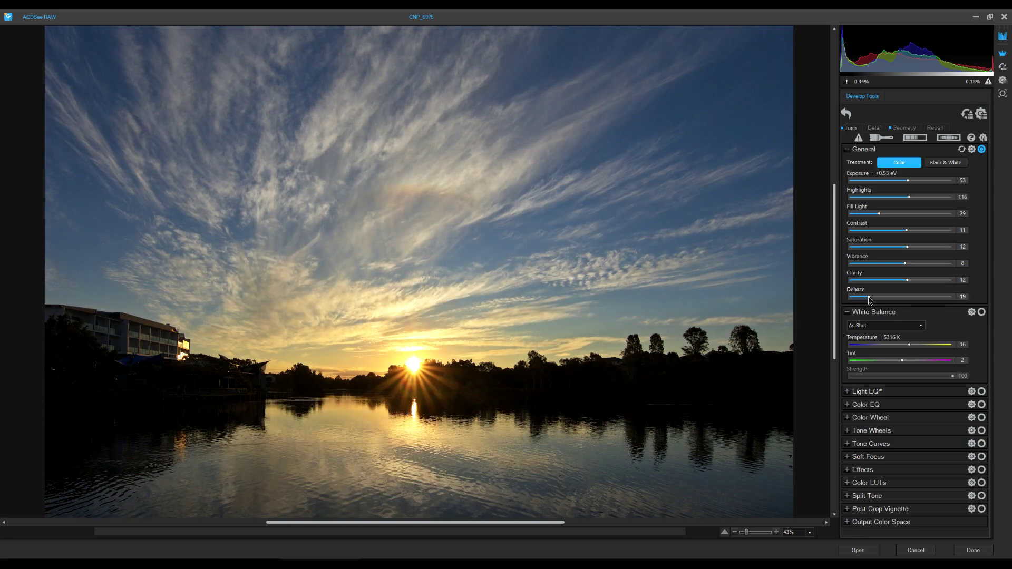
pyautogui.moveTo(877, 299); pyautogui.dragTo(886, 298)
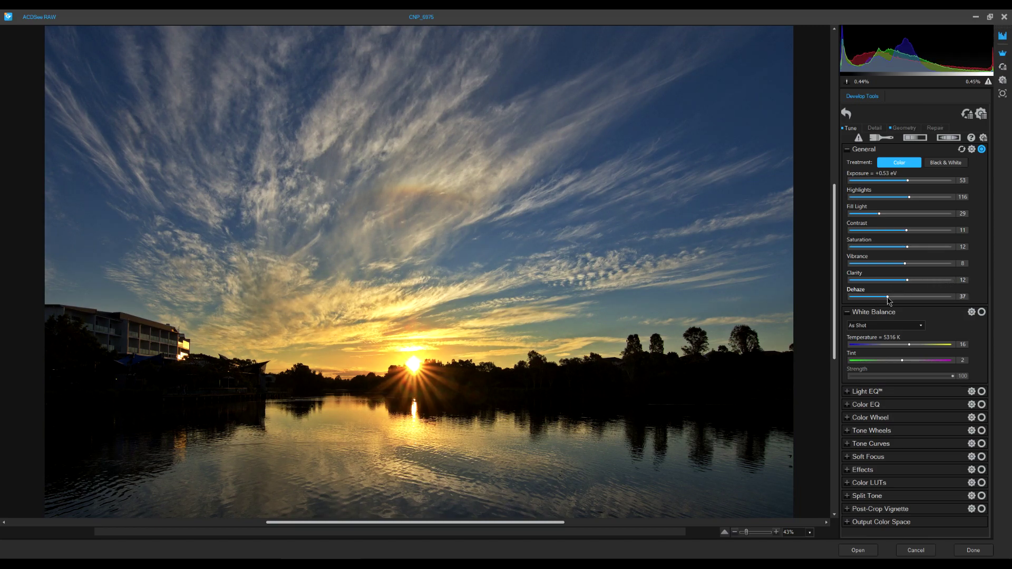
pyautogui.moveTo(887, 298); pyautogui.dragTo(820, 300)
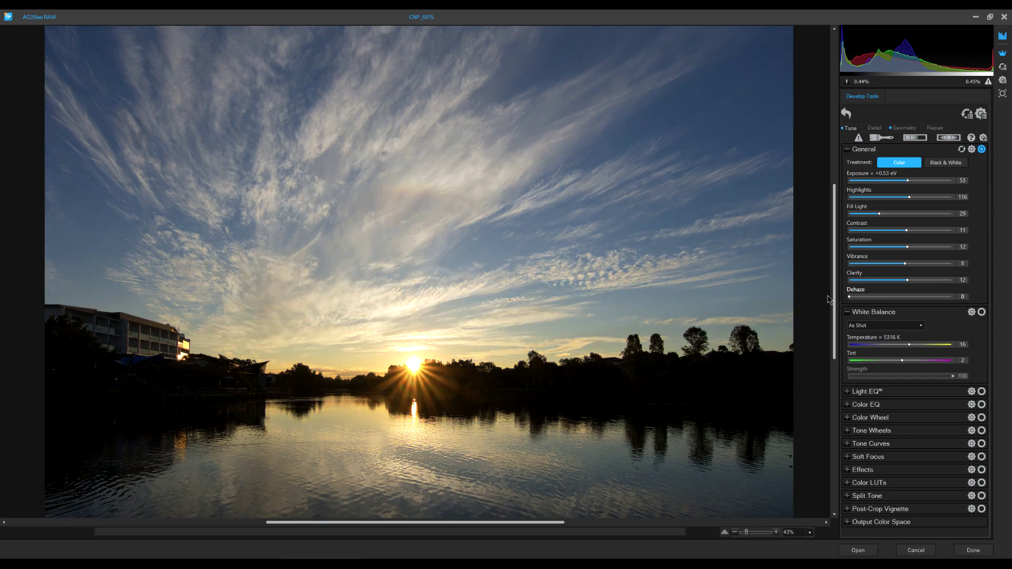
pyautogui.hotkey('ctrl', 'z')
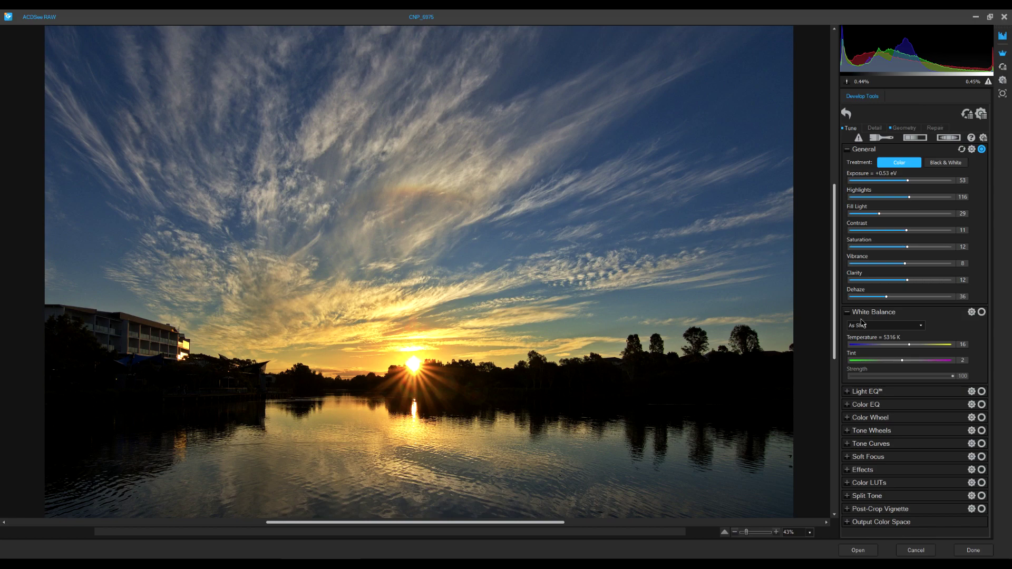
# Step: Set the white balance to Auto, trying a lower strength and resetting it
pyautogui.click(858, 326)
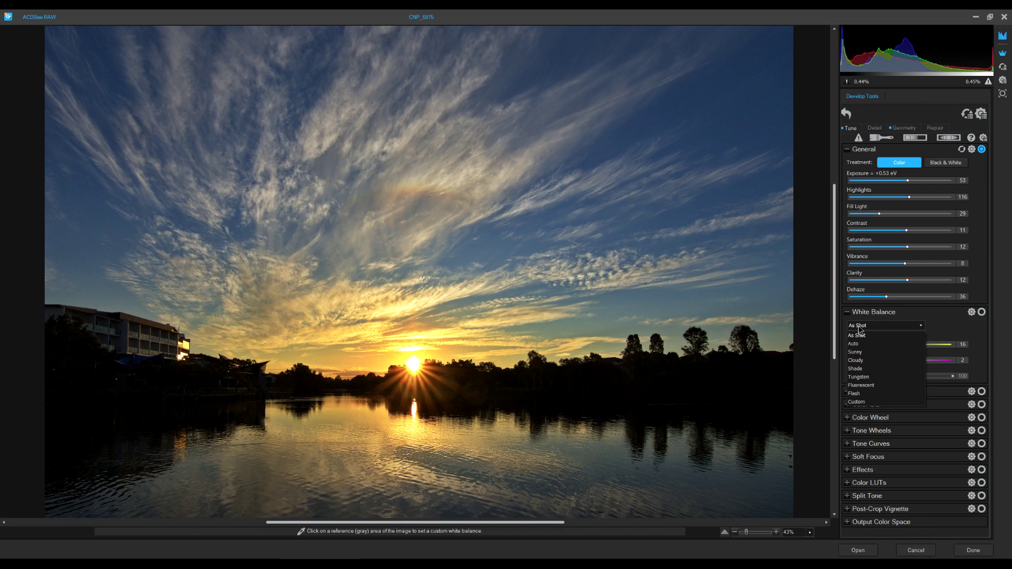
pyautogui.click(853, 343)
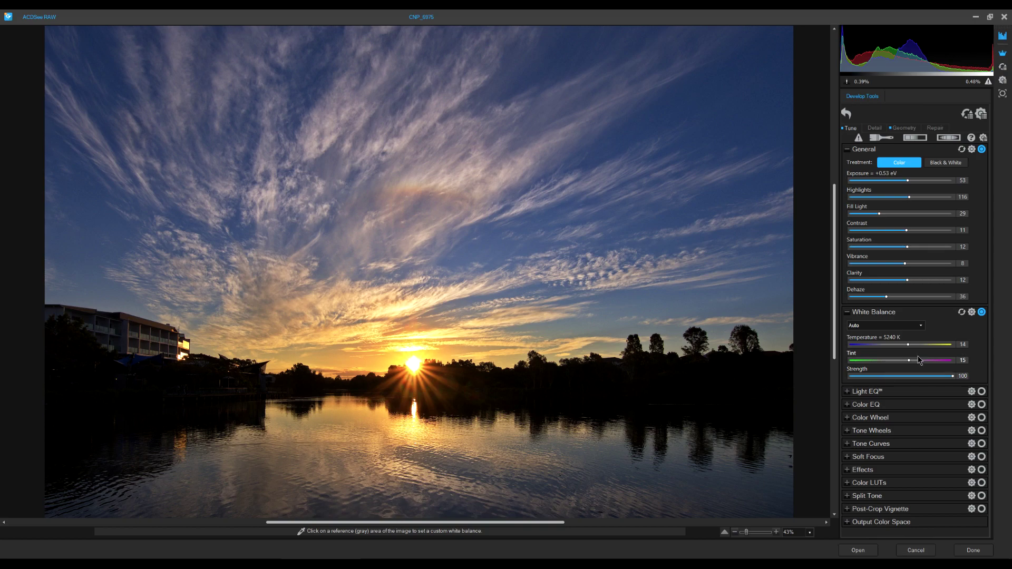
pyautogui.moveTo(952, 376); pyautogui.dragTo(932, 378)
pyautogui.doubleClick(932, 377)
# Step: Try the Standard and Advanced modes of Light EQ and return to Basic
pyautogui.click(847, 393)
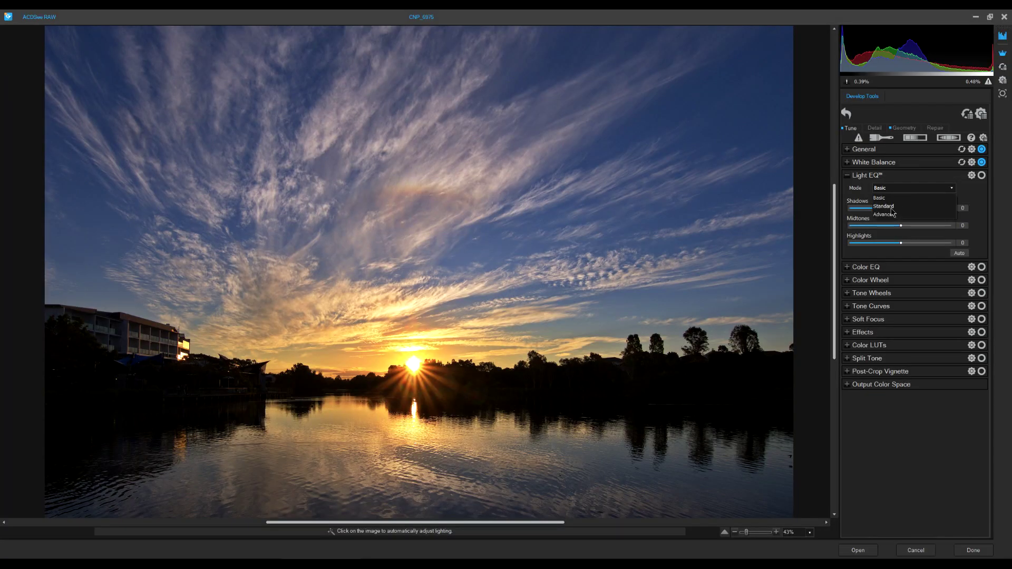
pyautogui.click(890, 207)
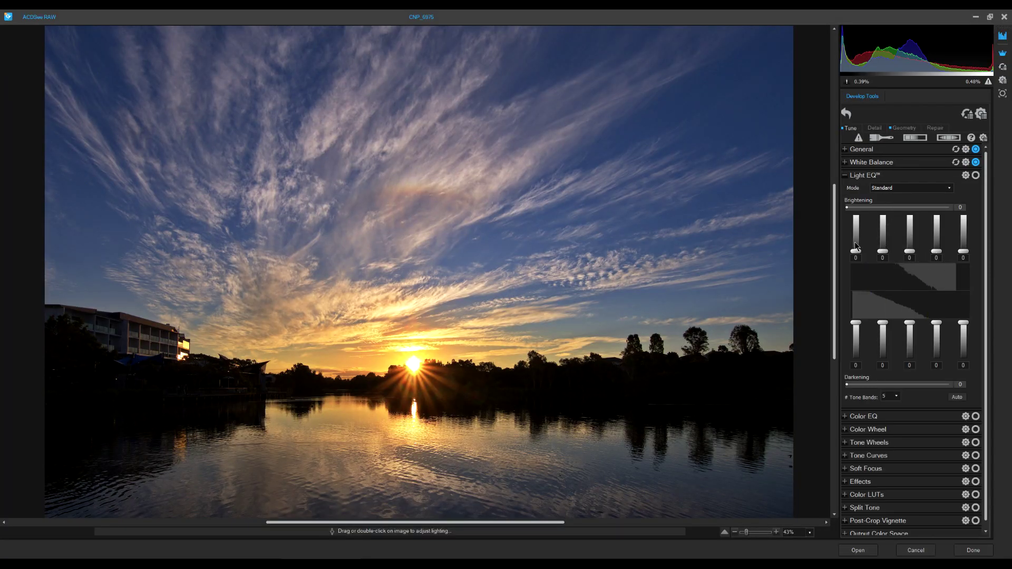
pyautogui.click(890, 189)
pyautogui.click(885, 214)
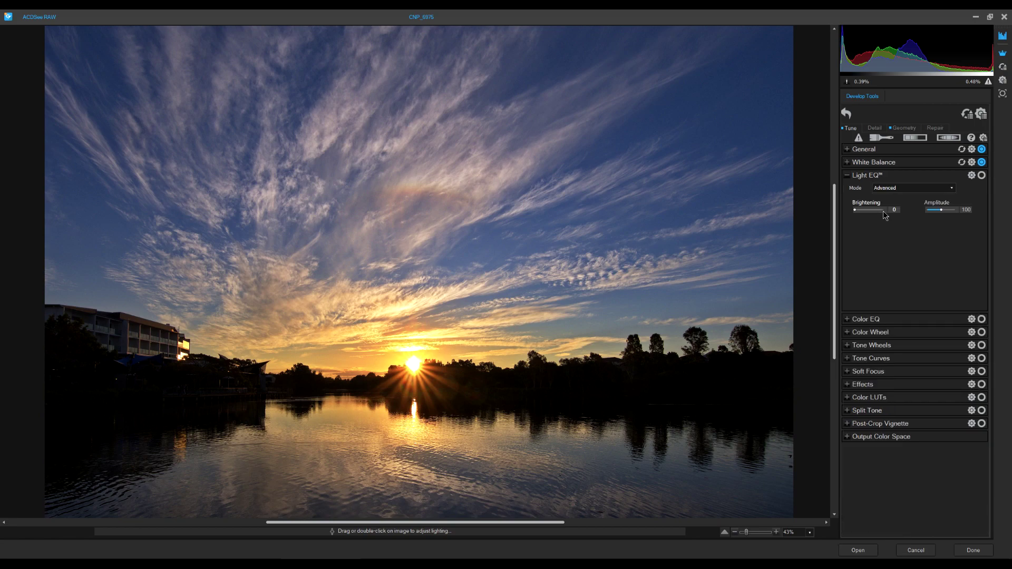
pyautogui.click(904, 189)
pyautogui.click(891, 197)
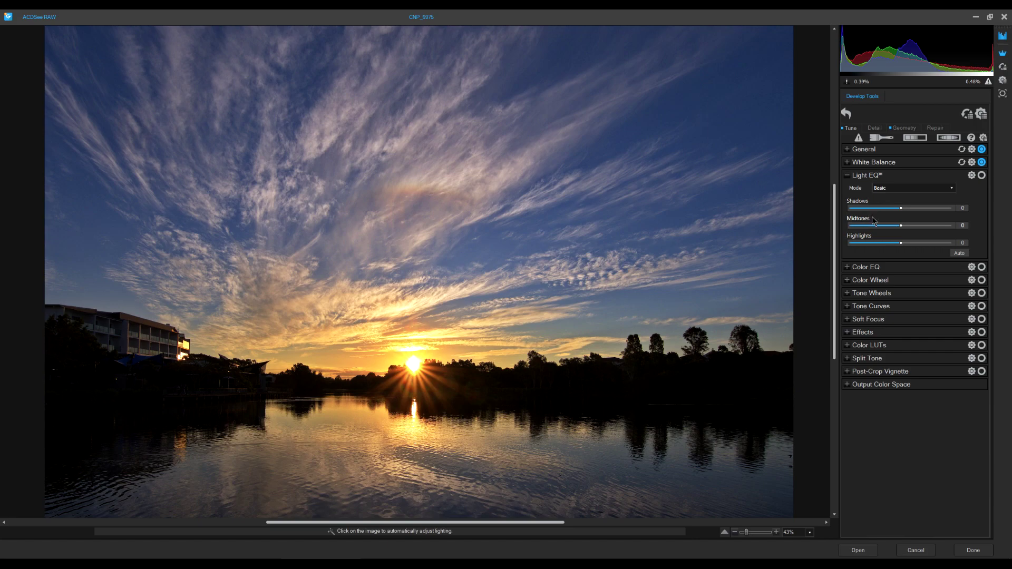
# Step: Test darkening the Light EQ shadows to -50 and set them to 17
pyautogui.moveTo(900, 209)
pyautogui.mouseDown()
pyautogui.moveTo(914, 210)
pyautogui.moveTo(885, 217)
pyautogui.mouseUp()
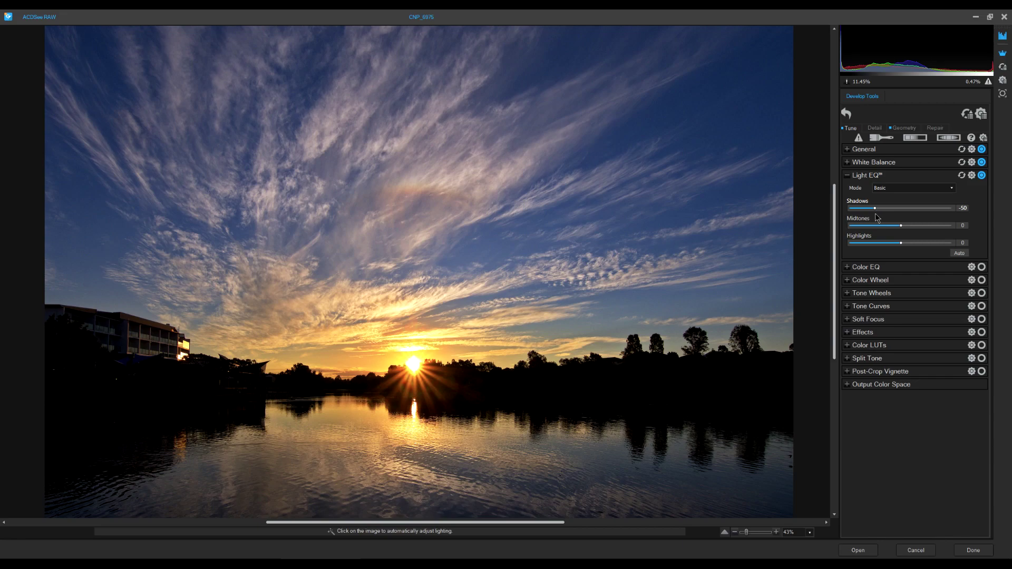
pyautogui.moveTo(886, 216); pyautogui.dragTo(912, 215)
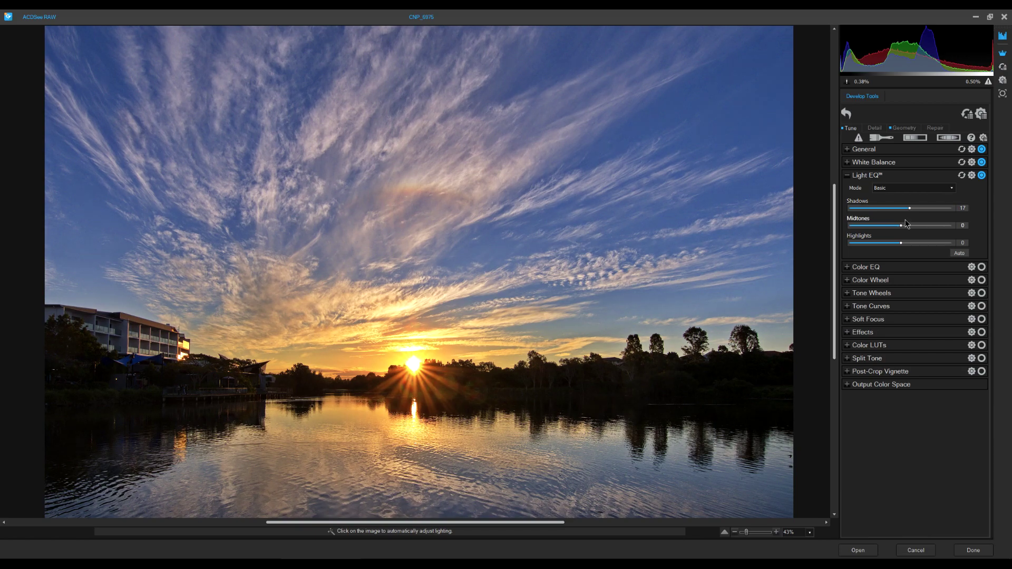
# Step: Set the Light EQ midtones to 6, highlights to -21 and shadows to 10, comparing the photo without Light EQ
pyautogui.moveTo(903, 230); pyautogui.dragTo(905, 231)
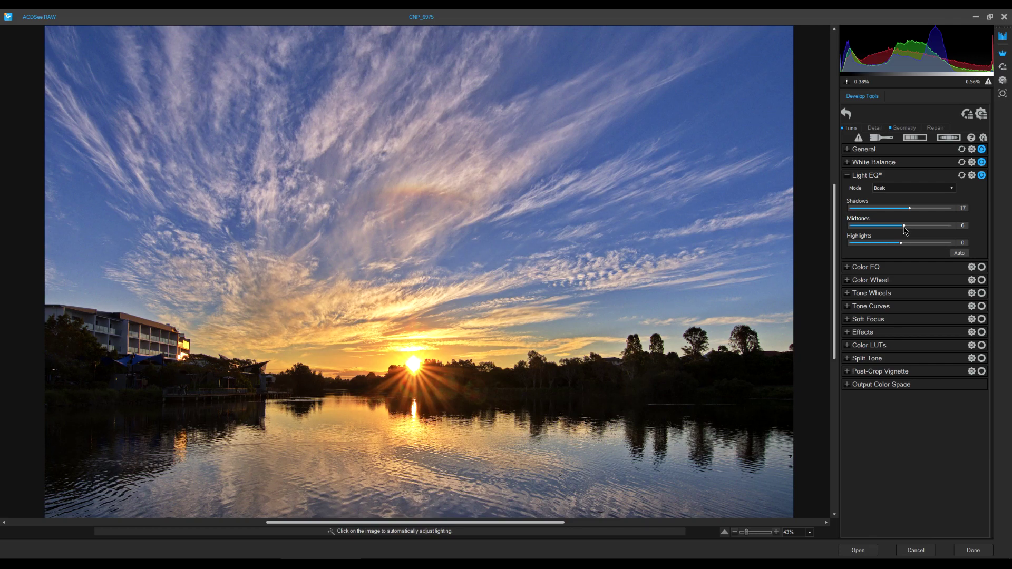
pyautogui.moveTo(901, 244)
pyautogui.mouseDown()
pyautogui.moveTo(916, 243)
pyautogui.moveTo(890, 245)
pyautogui.mouseUp()
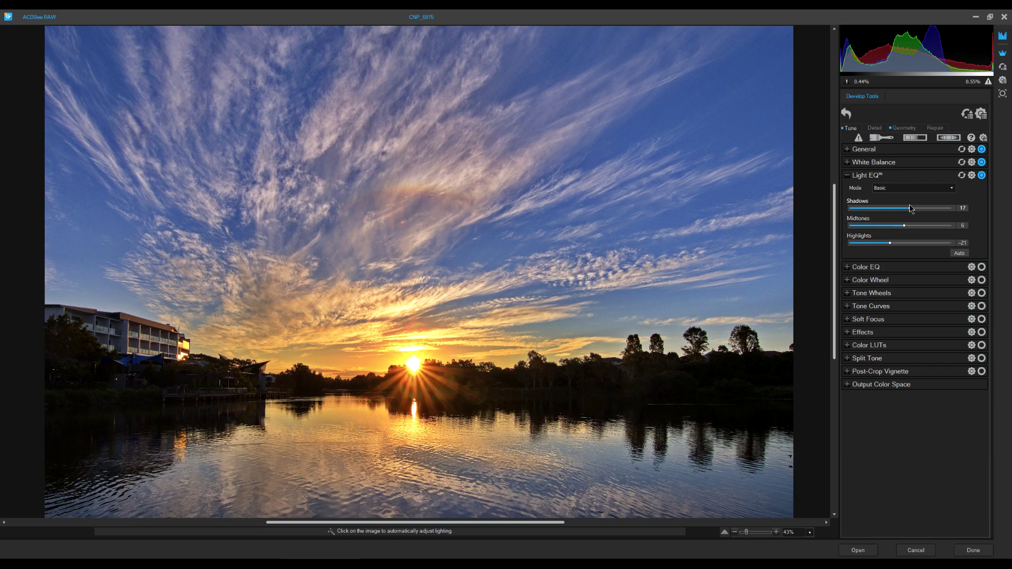
pyautogui.moveTo(912, 211); pyautogui.dragTo(906, 212)
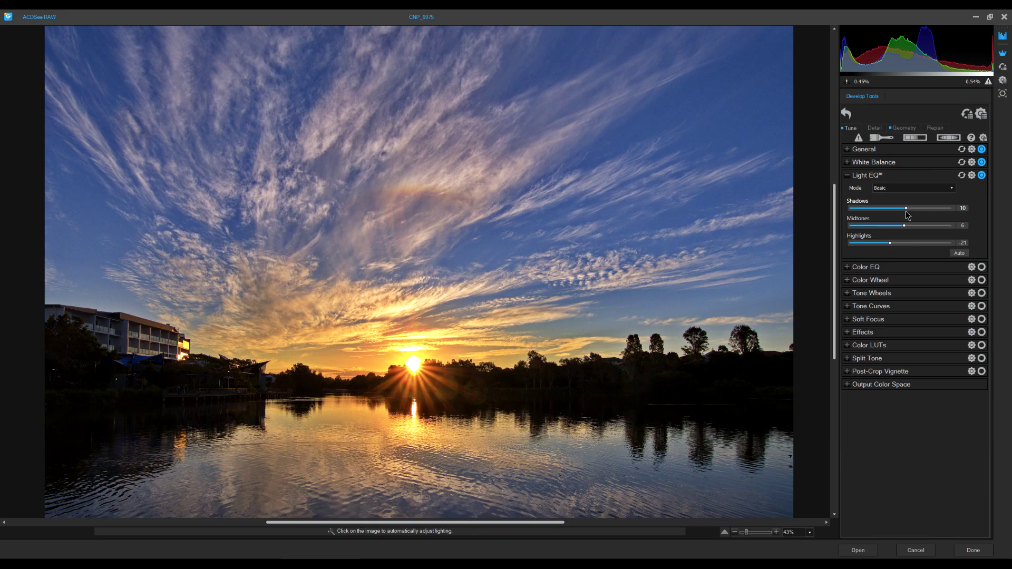
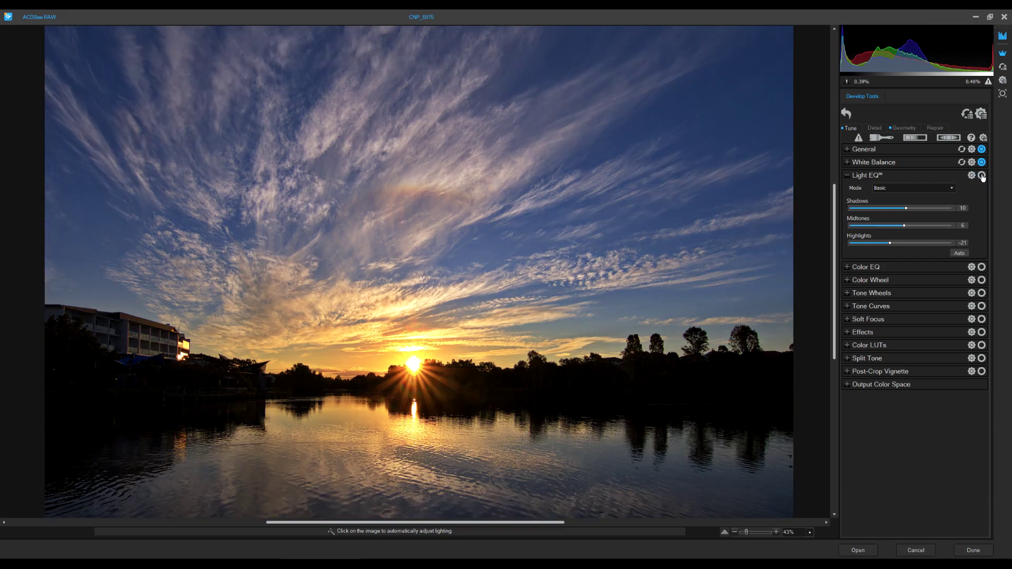
pyautogui.click(982, 176)
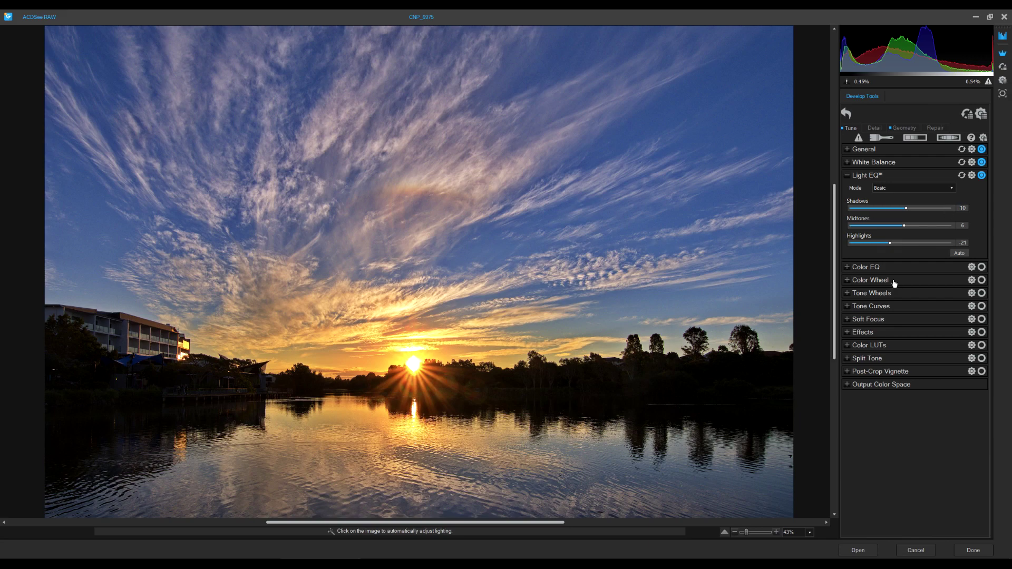
# Step: Set the Color EQ saturation to 9 for orange and -23 for blue
pyautogui.click(848, 268)
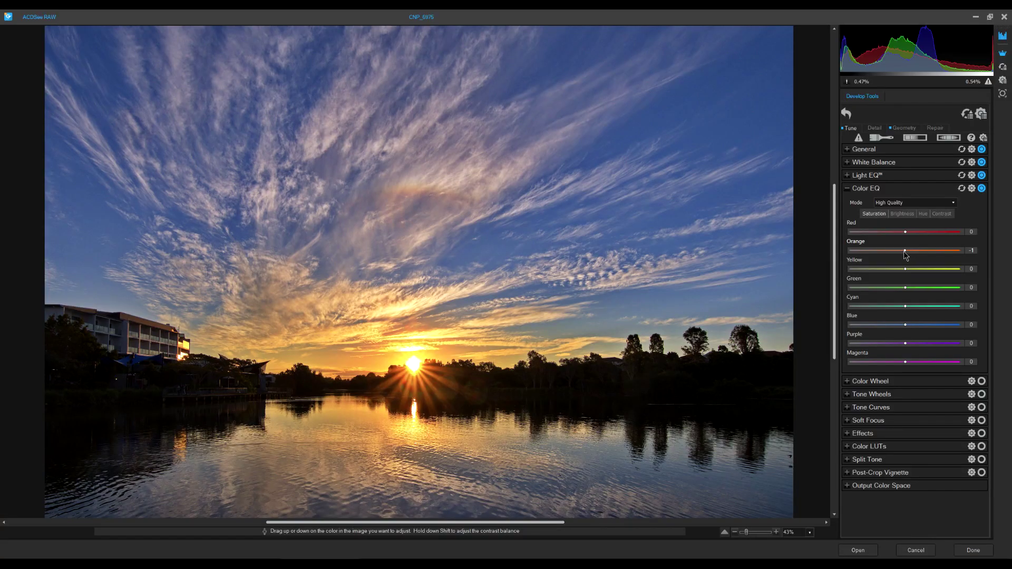
pyautogui.moveTo(904, 252); pyautogui.dragTo(901, 252)
pyautogui.moveTo(881, 250)
pyautogui.mouseDown()
pyautogui.moveTo(930, 258)
pyautogui.moveTo(895, 254)
pyautogui.mouseUp()
pyautogui.click(903, 325)
pyautogui.moveTo(904, 327); pyautogui.dragTo(891, 326)
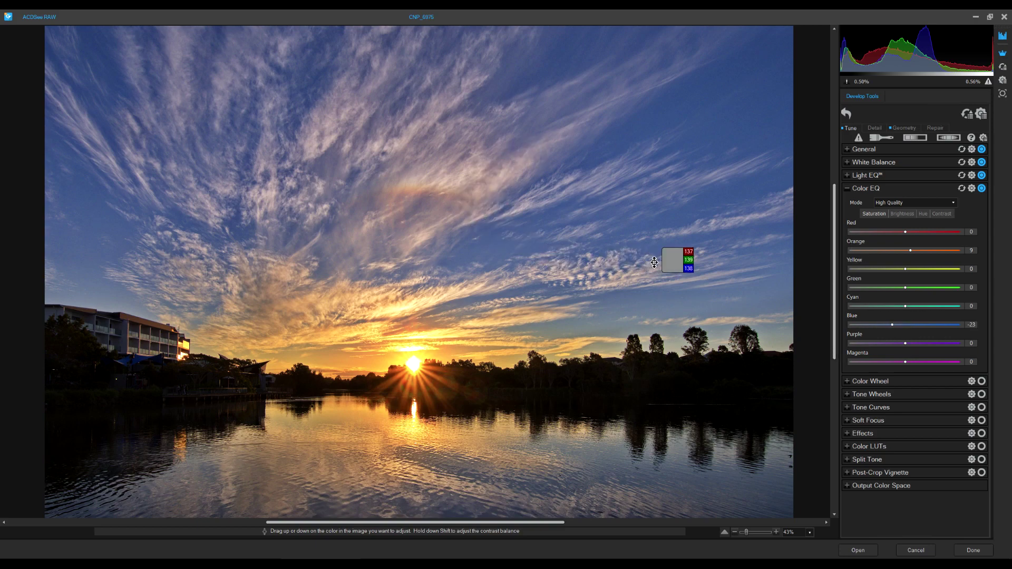
# Step: Set the Color EQ brightness to -30 for blue and 37 for orange
pyautogui.click(896, 216)
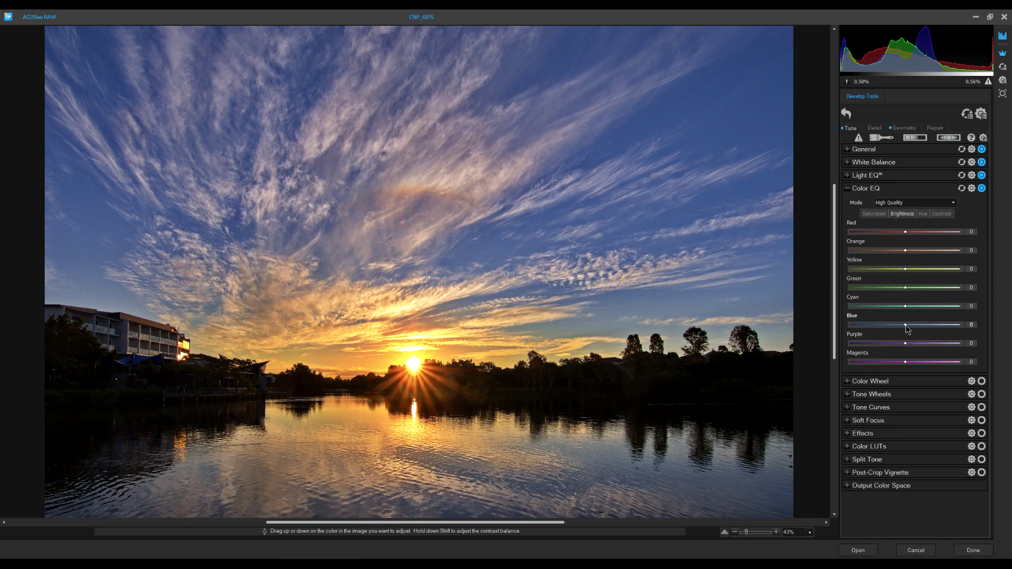
pyautogui.moveTo(906, 329); pyautogui.dragTo(881, 327)
pyautogui.moveTo(909, 251); pyautogui.dragTo(928, 250)
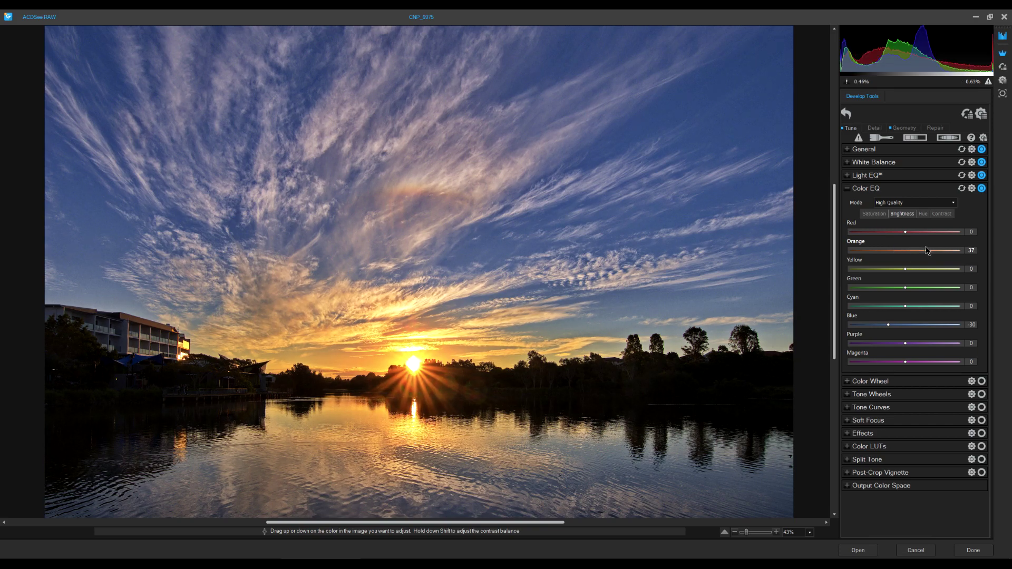
# Step: Test the blue hue in Color EQ at 100 and set it to 7
pyautogui.click(921, 215)
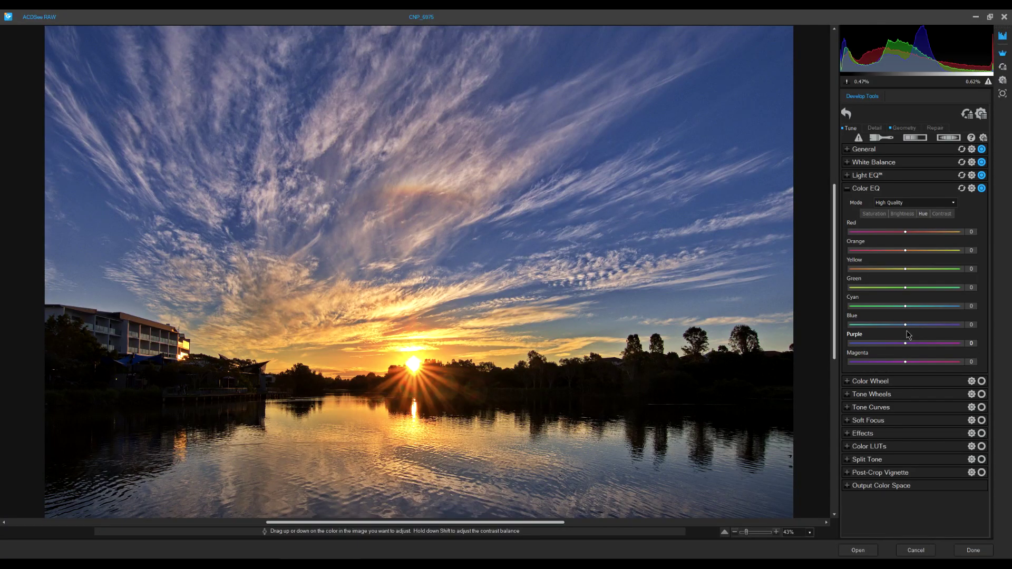
pyautogui.moveTo(905, 325); pyautogui.dragTo(965, 325)
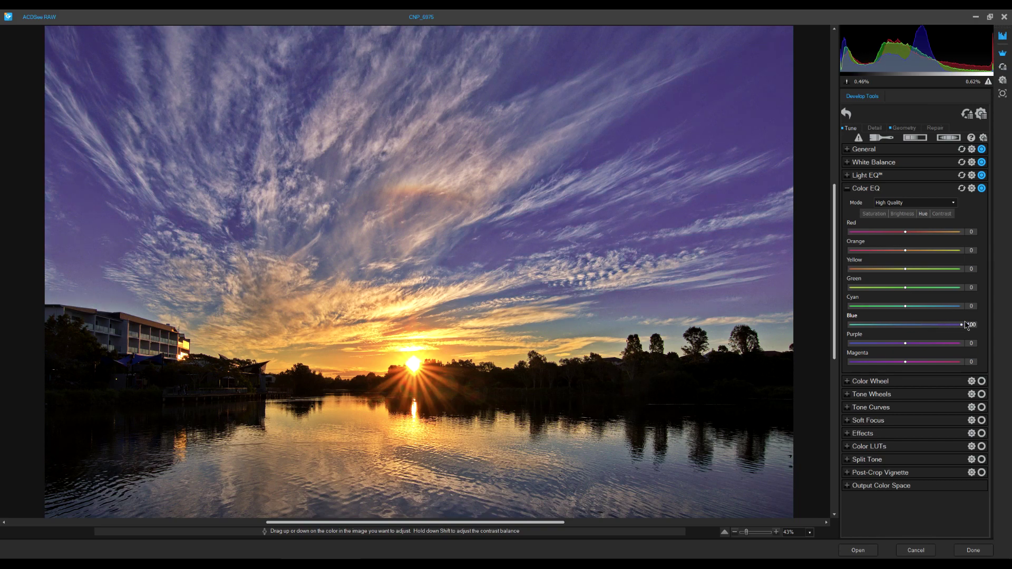
pyautogui.moveTo(935, 326); pyautogui.dragTo(909, 326)
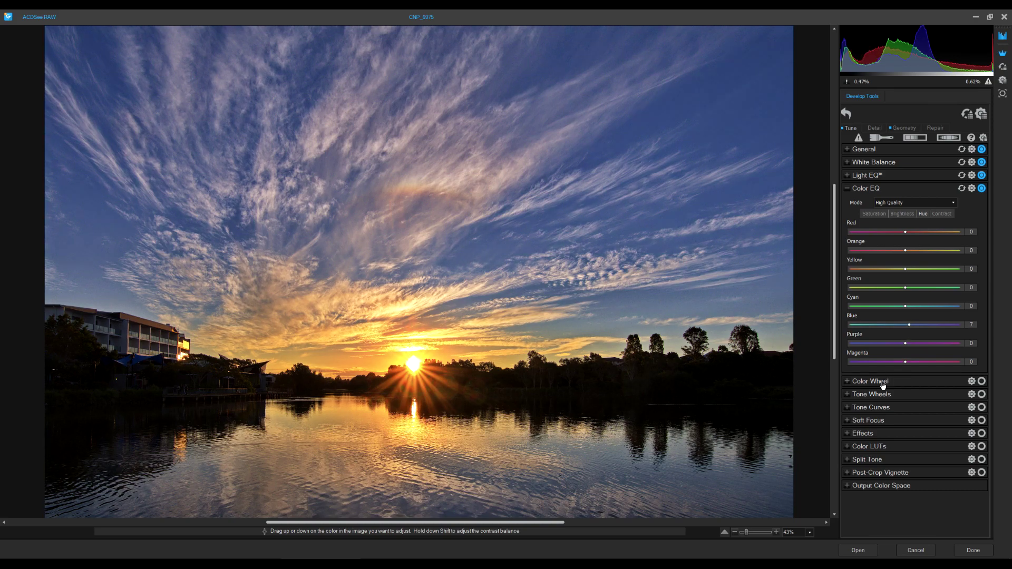
# Step: Target the yellow-orange range on the Color Wheel and set its saturation to 14 after testing -100
pyautogui.click(848, 381)
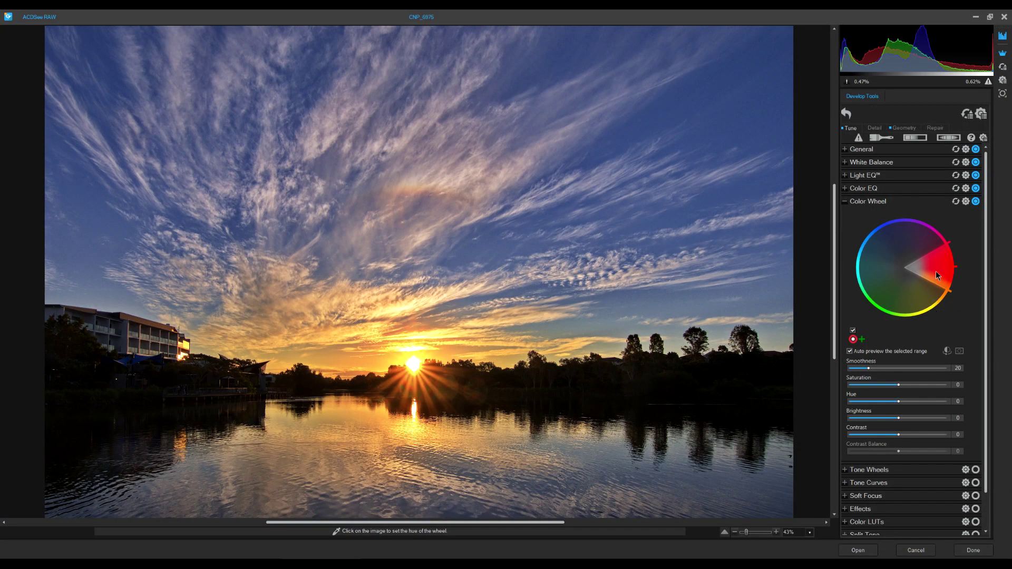
pyautogui.click(938, 268)
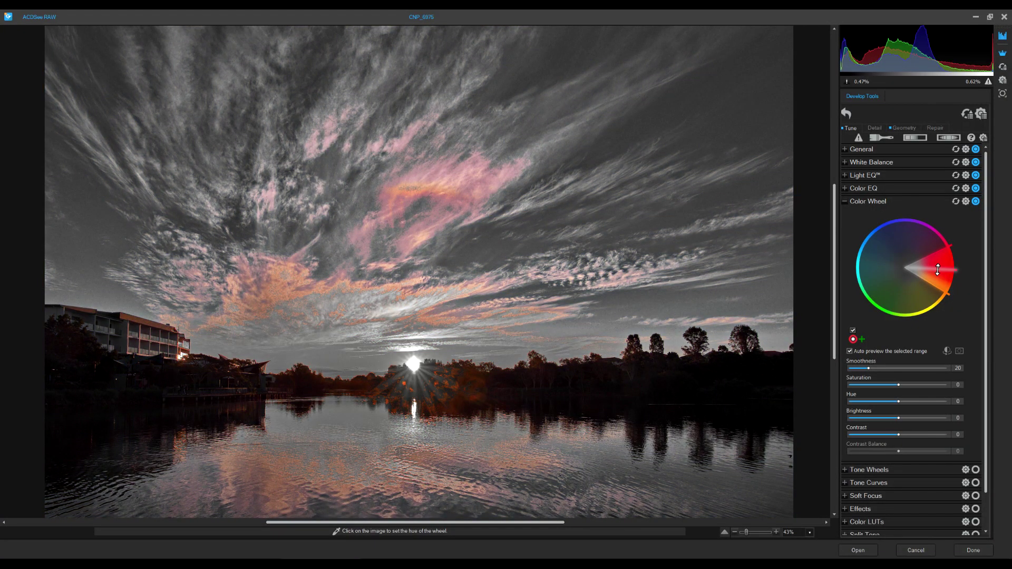
pyautogui.moveTo(938, 268); pyautogui.dragTo(903, 247)
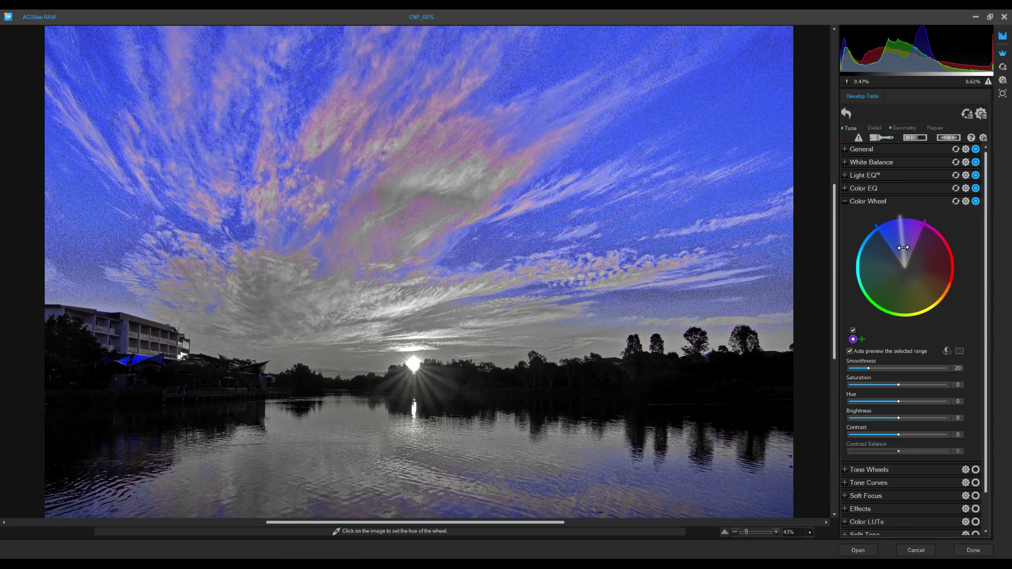
pyautogui.moveTo(902, 247); pyautogui.dragTo(924, 296)
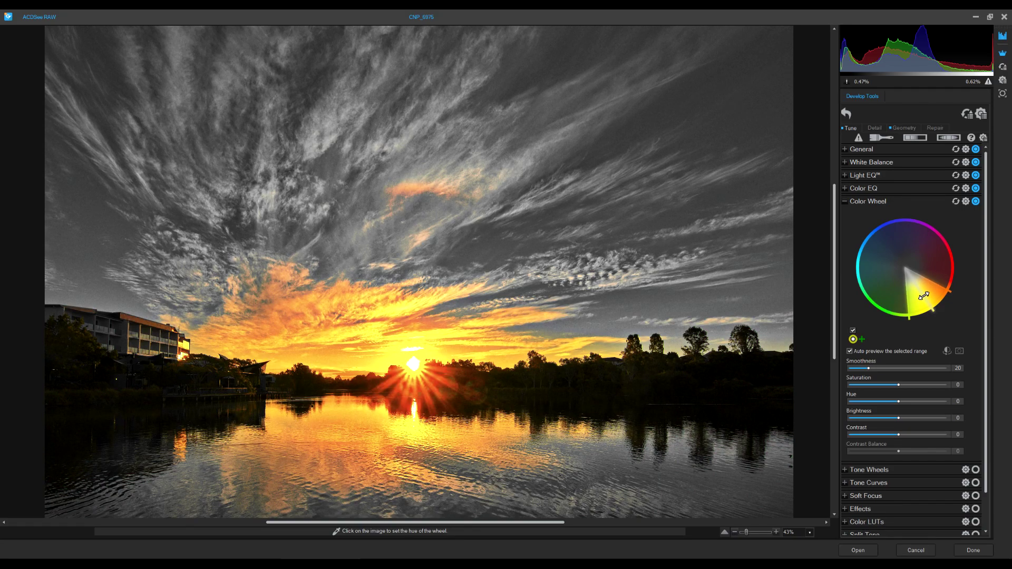
pyautogui.moveTo(923, 296); pyautogui.dragTo(923, 296)
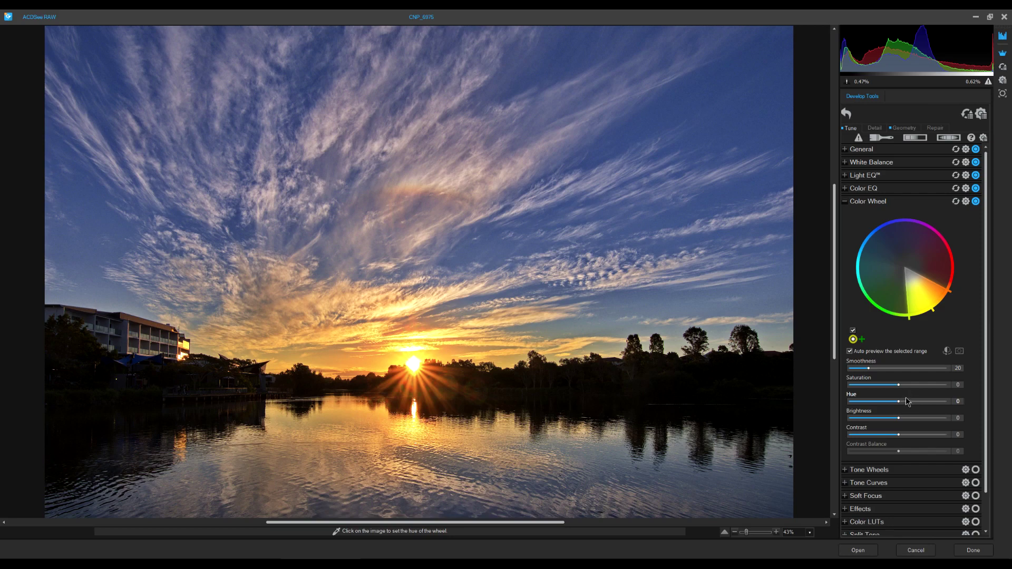
pyautogui.moveTo(899, 385); pyautogui.dragTo(844, 392)
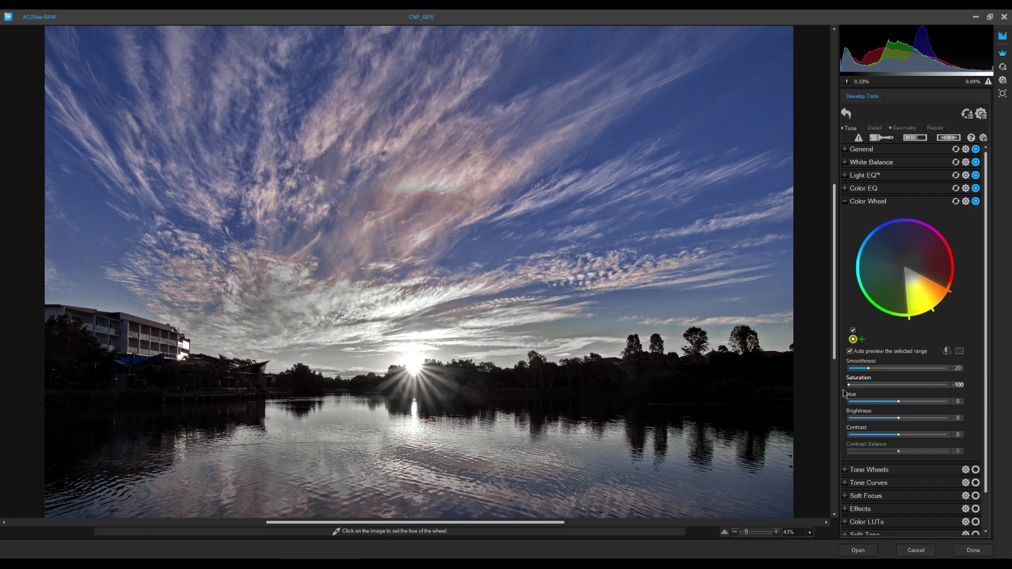
pyautogui.moveTo(844, 393); pyautogui.dragTo(906, 390)
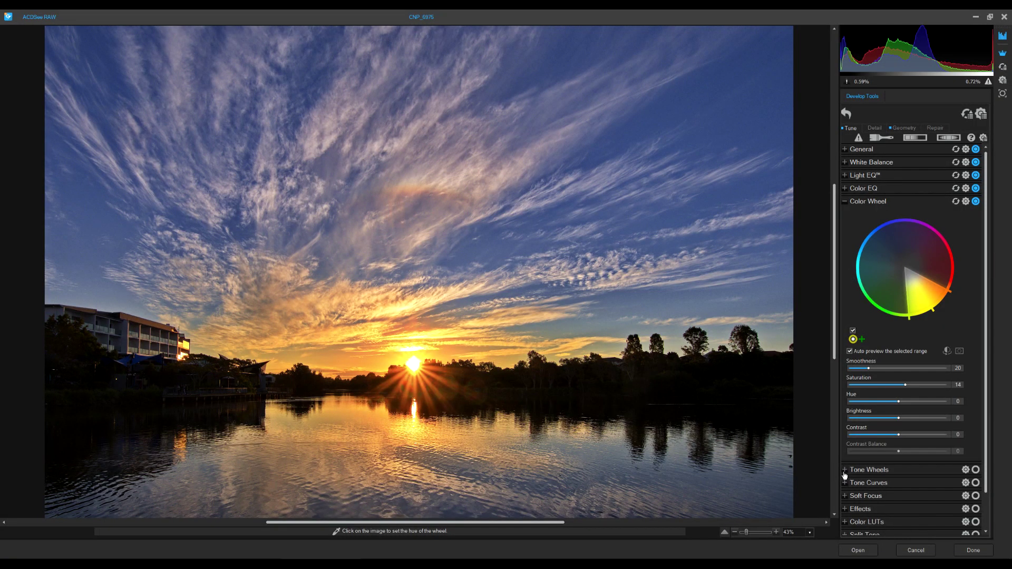
# Step: Try strong red and cyan tints on the Highlights tone wheel and settle on a very faint red tint
pyautogui.click(844, 471)
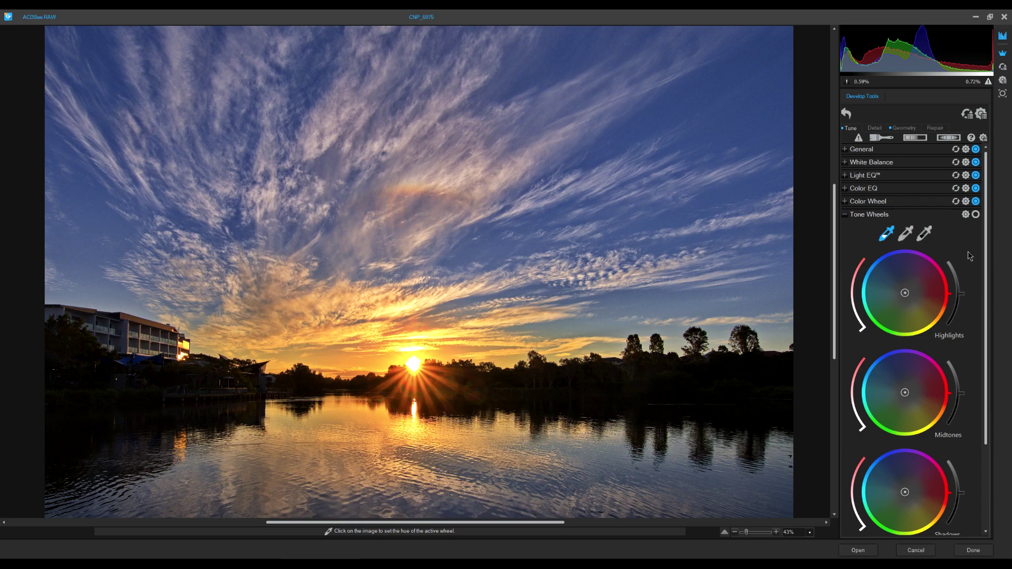
pyautogui.scroll(-2, 967, 252)
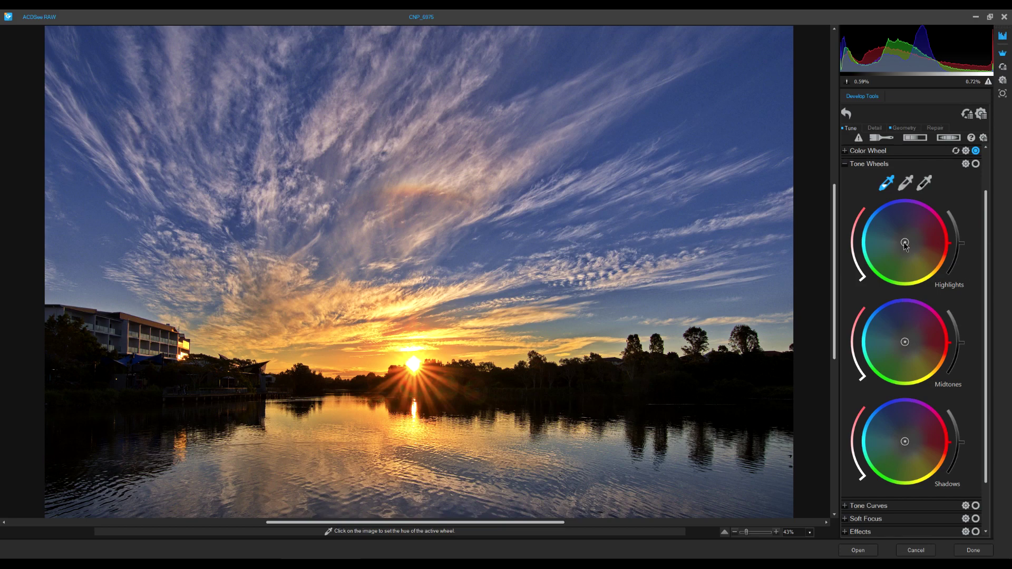
pyautogui.moveTo(904, 244); pyautogui.dragTo(904, 245)
pyautogui.moveTo(904, 244); pyautogui.dragTo(945, 245)
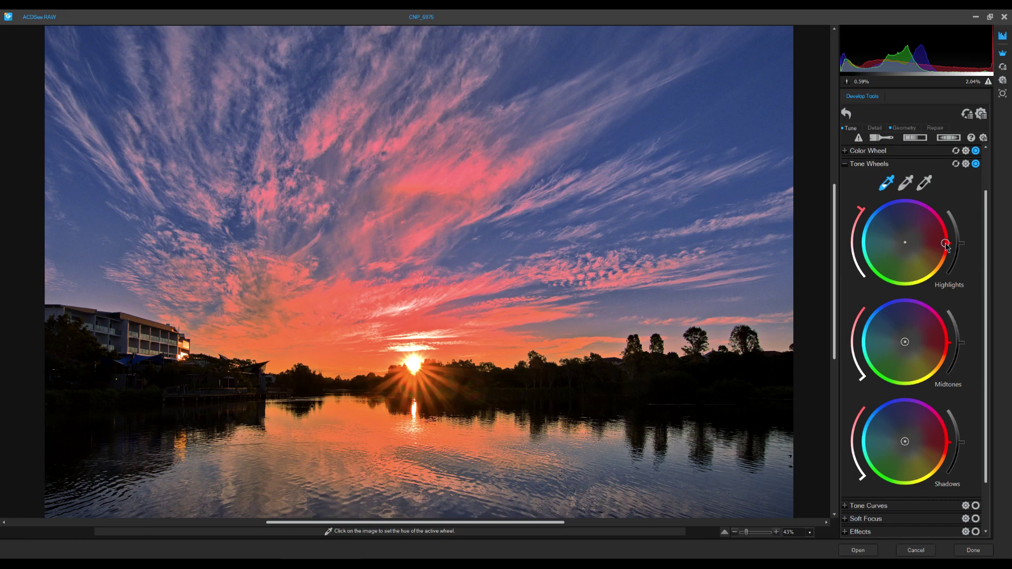
pyautogui.moveTo(946, 245); pyautogui.dragTo(875, 239)
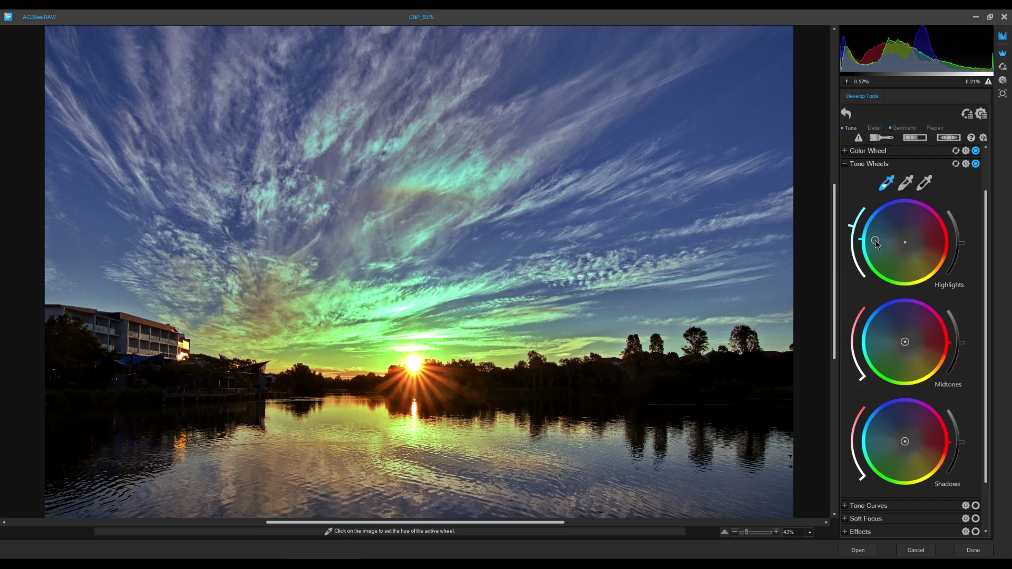
pyautogui.moveTo(880, 228)
pyautogui.mouseDown()
pyautogui.moveTo(891, 217)
pyautogui.moveTo(879, 241)
pyautogui.moveTo(886, 268)
pyautogui.moveTo(908, 247)
pyautogui.mouseUp()
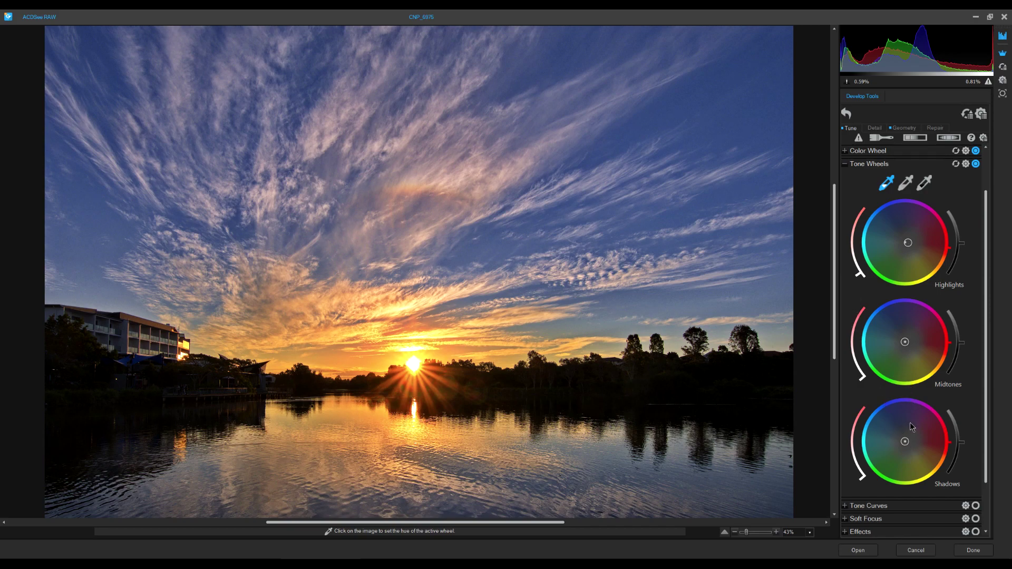
# Step: Try a strong cyan tint on the Shadows tone wheel and settle on a faint blue tint
pyautogui.moveTo(903, 443); pyautogui.dragTo(871, 441)
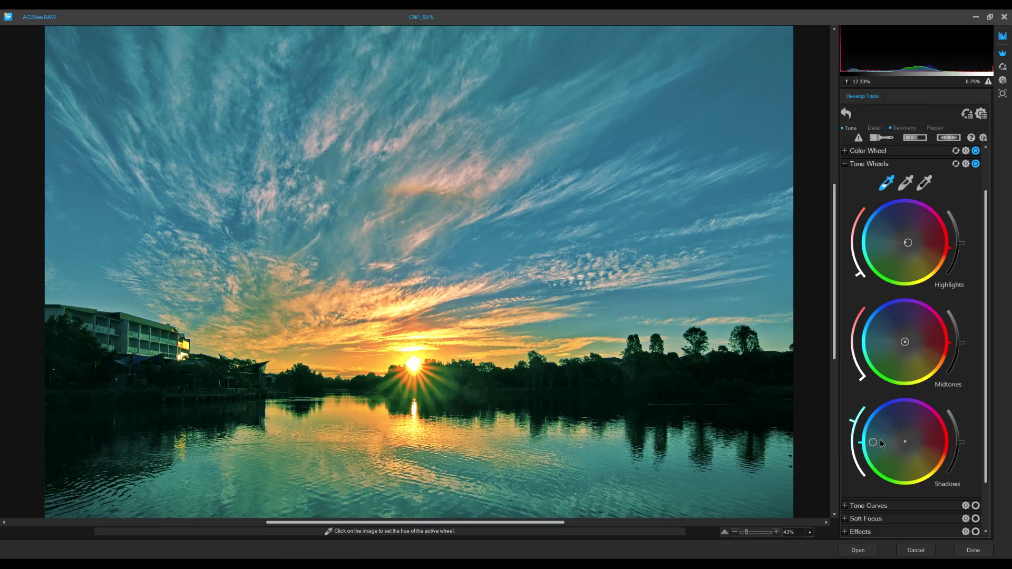
pyautogui.moveTo(872, 442); pyautogui.dragTo(877, 443)
pyautogui.moveTo(868, 441); pyautogui.dragTo(901, 441)
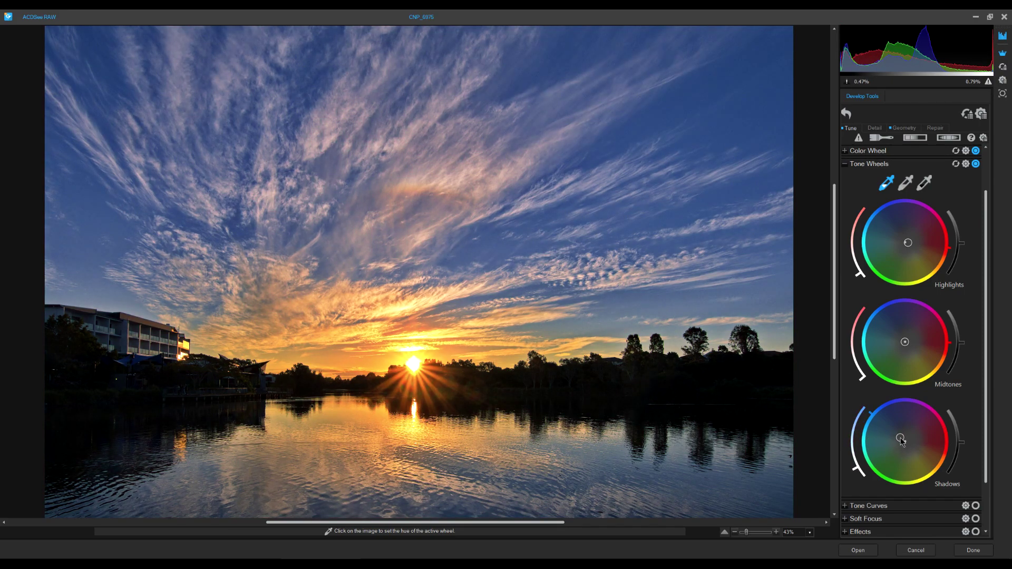
pyautogui.click(845, 165)
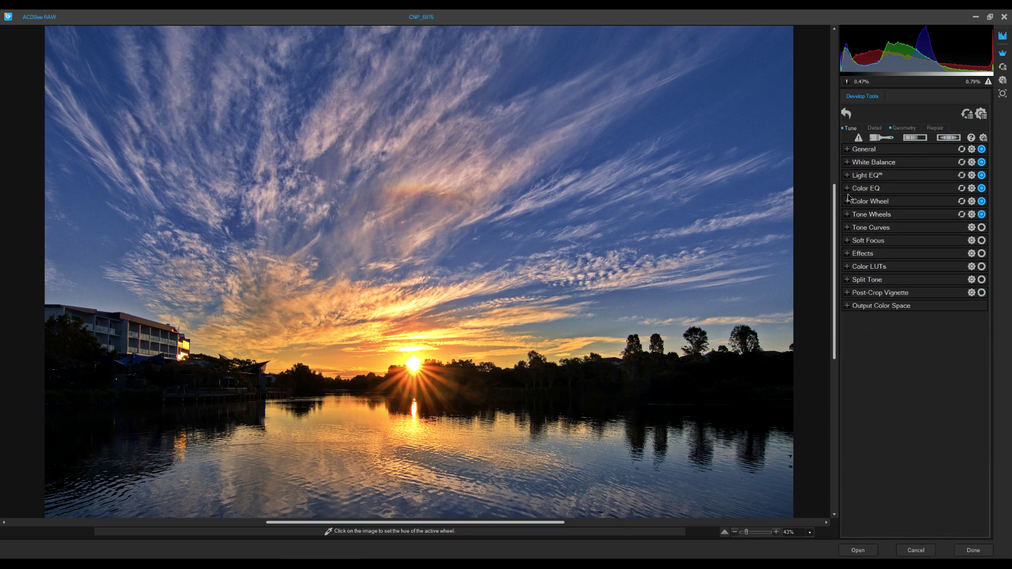
# Step: Try slightly darkening the midtones and highlights with the RGB tone curve, and reset Tone Curves to default
pyautogui.click(847, 227)
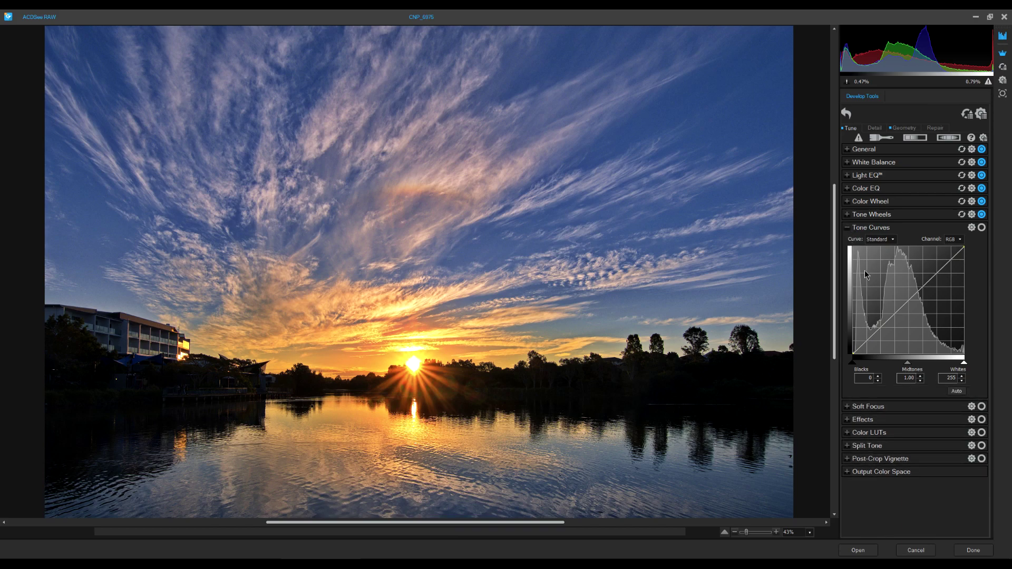
pyautogui.click(904, 306)
pyautogui.moveTo(906, 308)
pyautogui.mouseDown()
pyautogui.moveTo(910, 325)
pyautogui.moveTo(906, 307)
pyautogui.mouseUp()
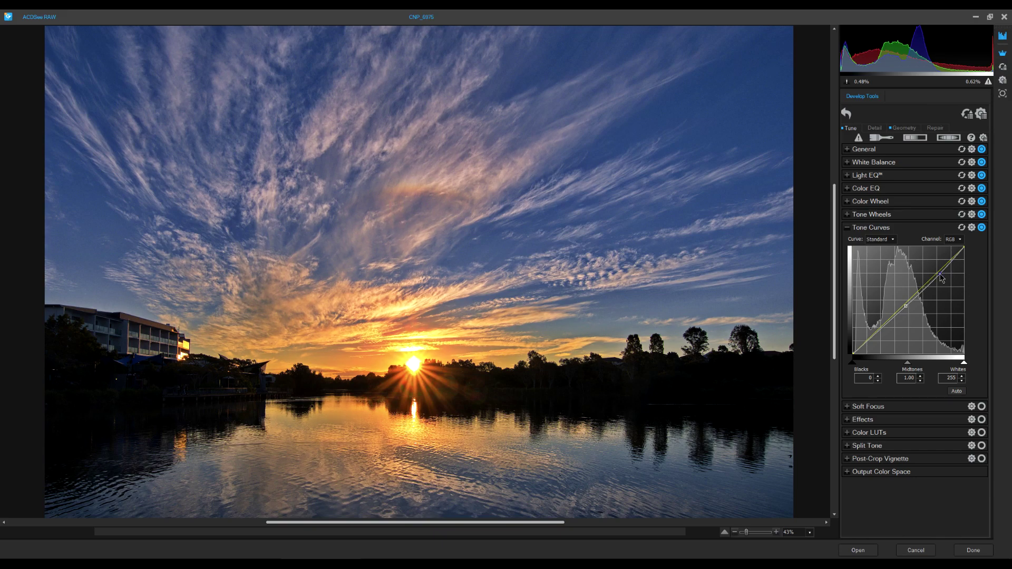
pyautogui.moveTo(937, 268); pyautogui.dragTo(943, 272)
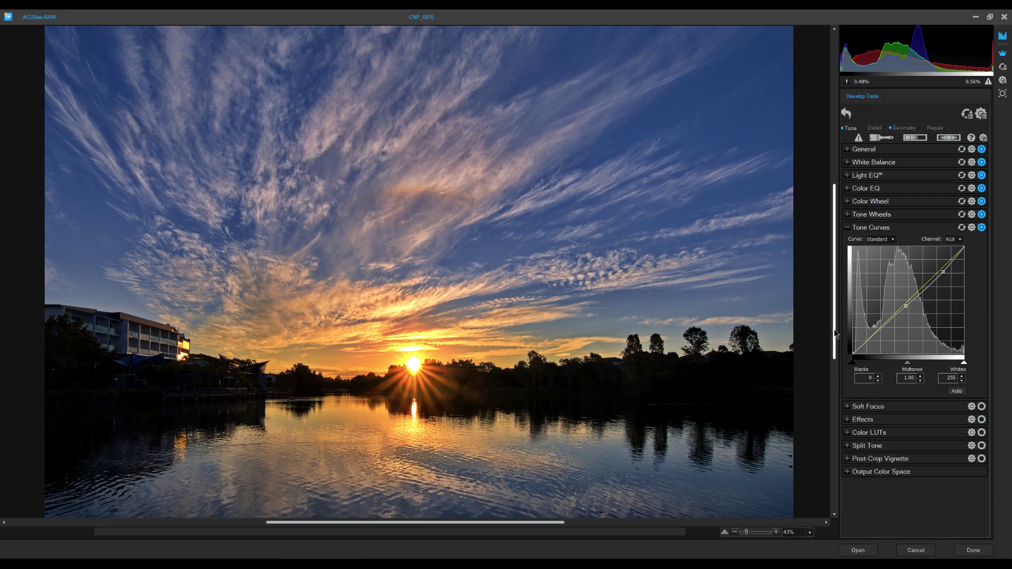
pyautogui.click(961, 230)
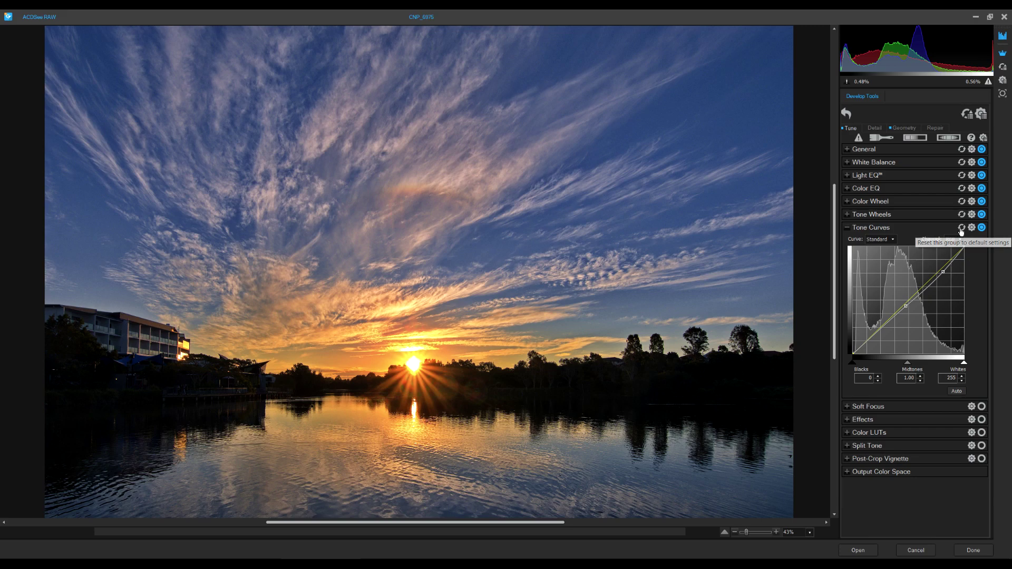
pyautogui.click(847, 228)
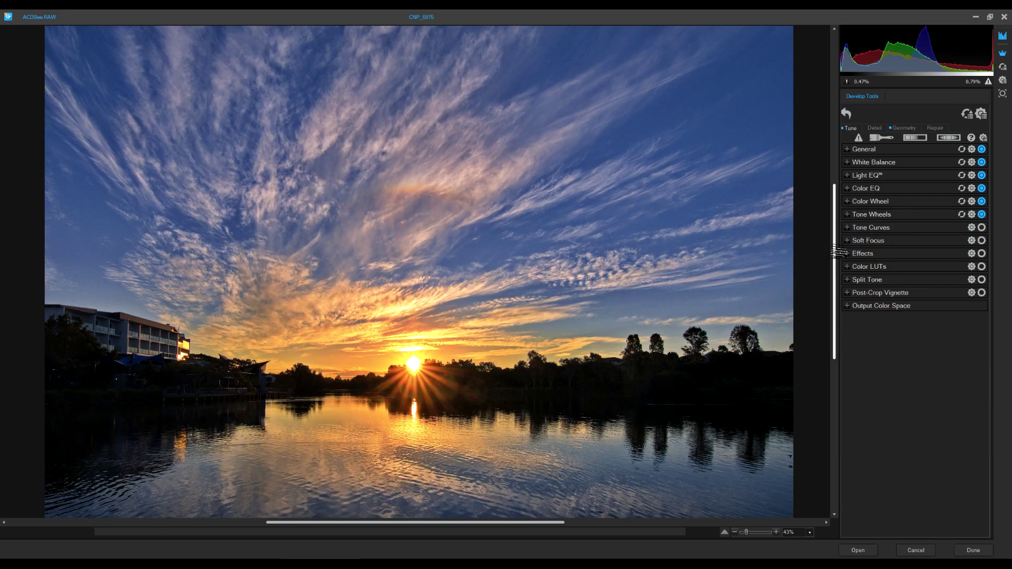
# Step: Enable Photo Effect in Effects and apply the Somber preset
pyautogui.click(848, 242)
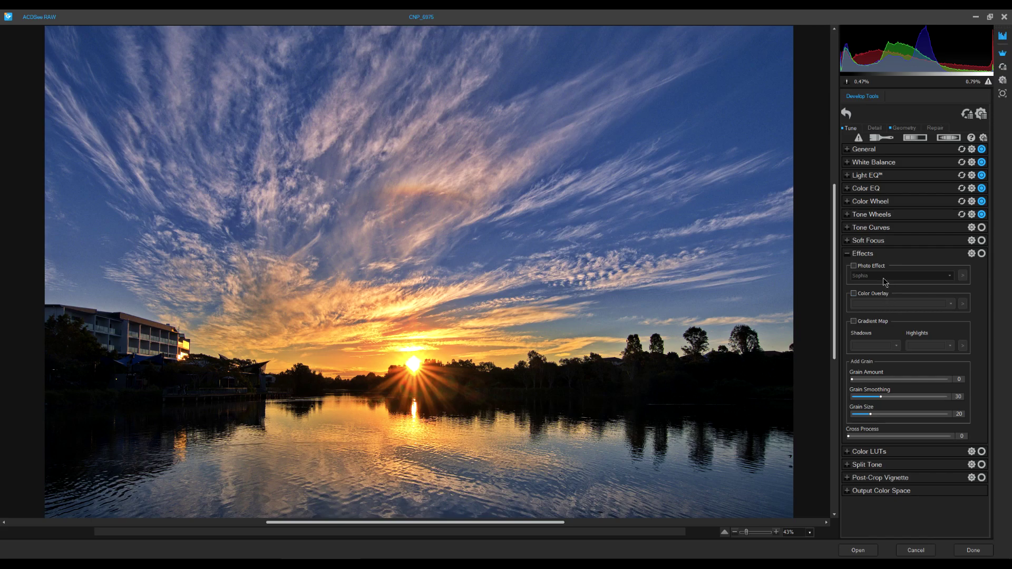
pyautogui.click(853, 266)
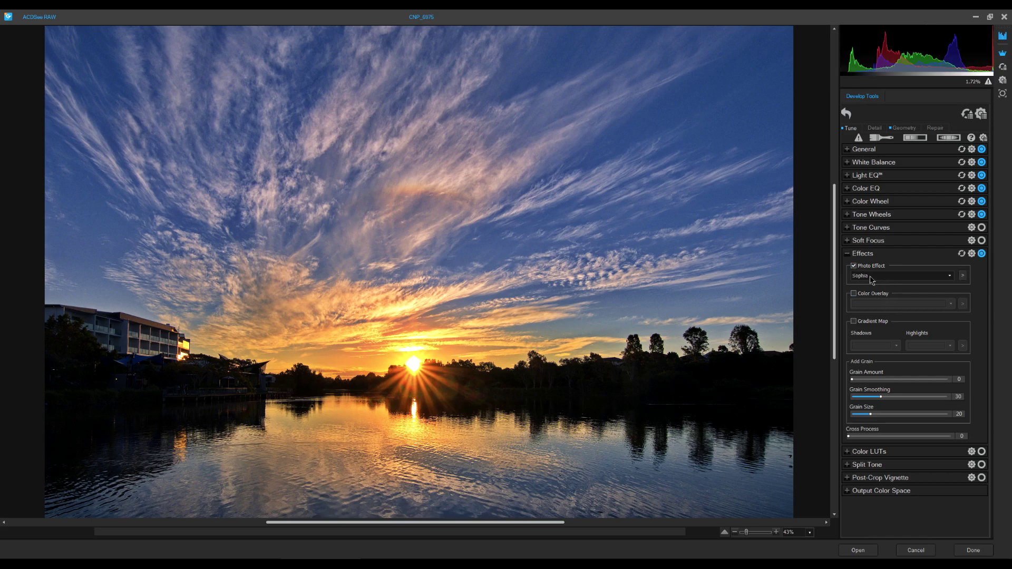
pyautogui.click(869, 276)
pyautogui.click(856, 360)
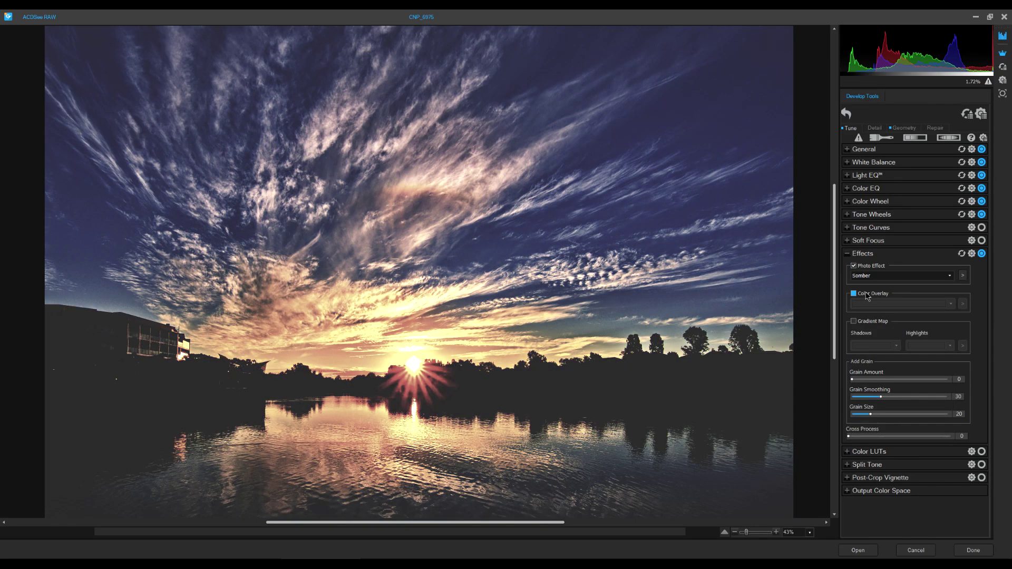
# Step: Turn off the Photo Effect in Effects and look at the Color LUTs options without applying a LUT
pyautogui.click(853, 266)
pyautogui.click(847, 254)
pyautogui.click(847, 267)
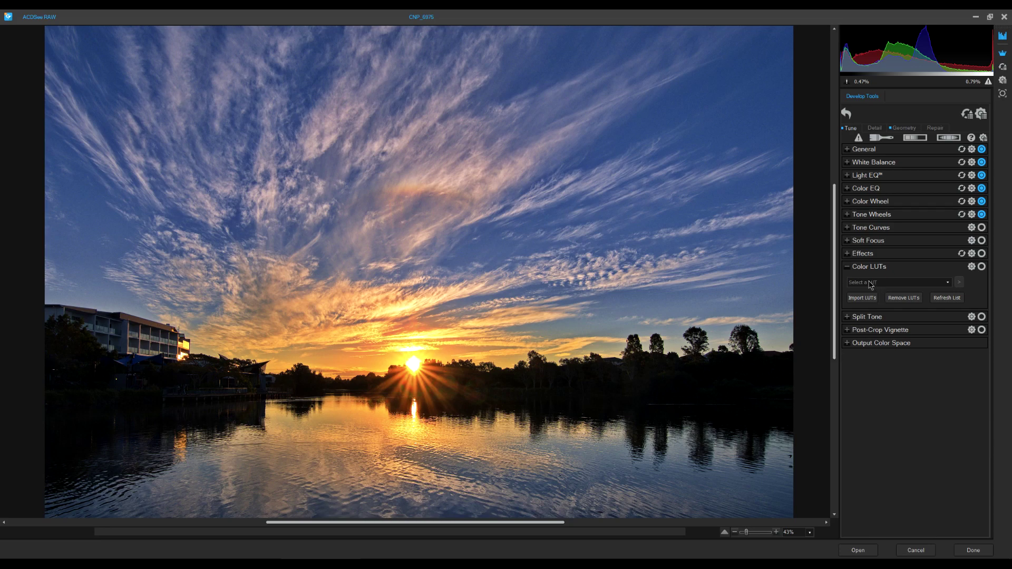
pyautogui.click(854, 268)
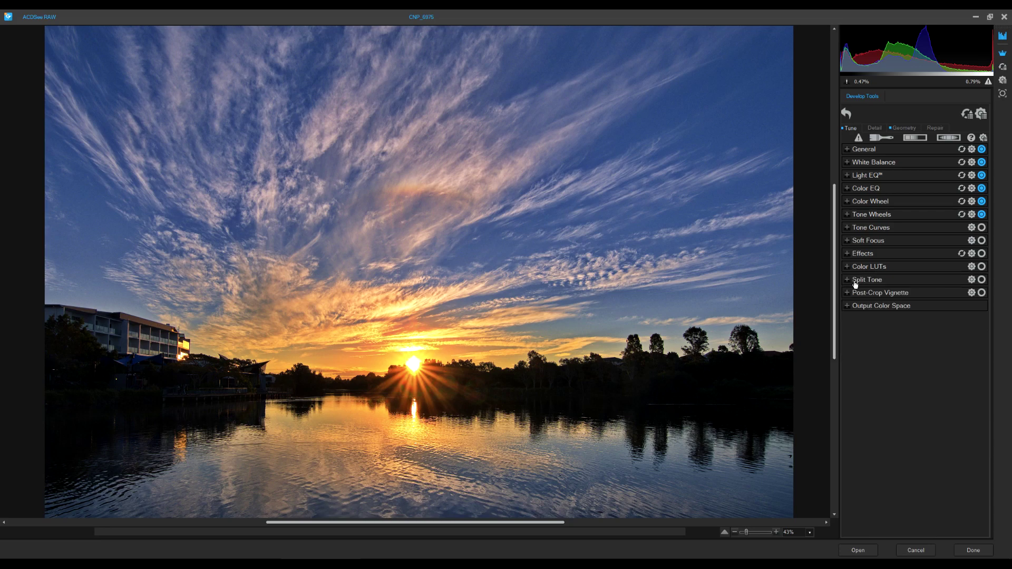
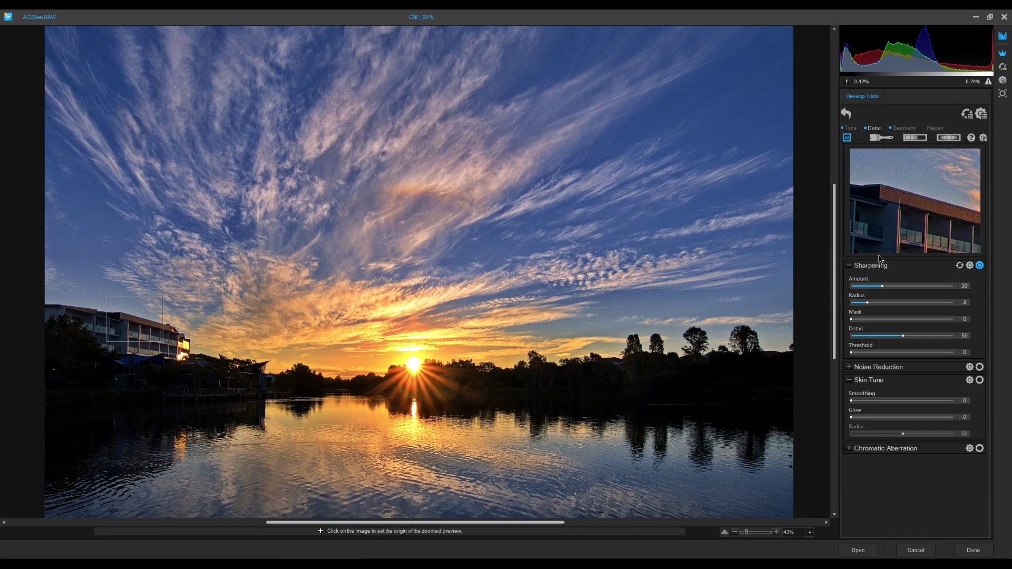
# Step: Try a stronger sharpening amount, and settle on Amount 28, Detail 38 and Threshold 3 in Sharpening
pyautogui.moveTo(883, 288); pyautogui.dragTo(915, 286)
pyautogui.moveTo(881, 293); pyautogui.dragTo(880, 294)
pyautogui.moveTo(903, 339); pyautogui.dragTo(891, 340)
# Step: Set Noise Reduction Luminance to 20 and Preserve Detail to 12, and look over the Chromatic Aberration and Skin Tune settings
pyautogui.click(849, 367)
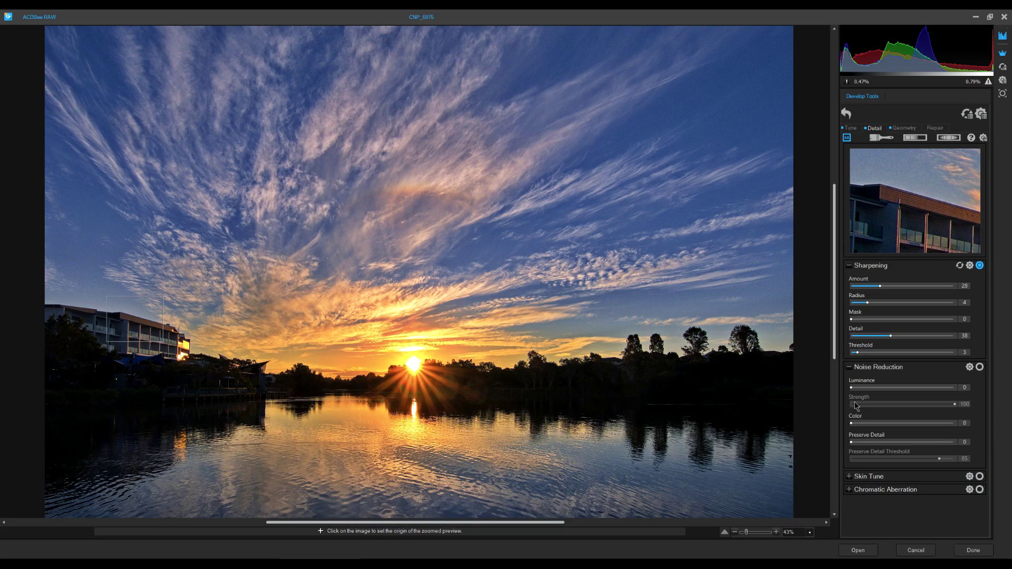
pyautogui.moveTo(852, 392); pyautogui.dragTo(871, 388)
pyautogui.moveTo(851, 442); pyautogui.dragTo(855, 443)
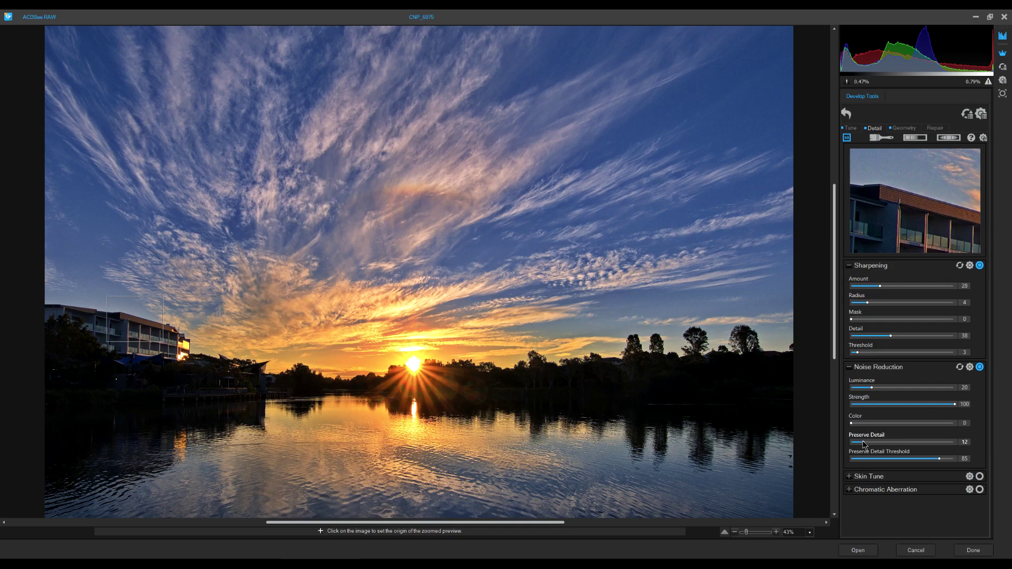
pyautogui.click(864, 489)
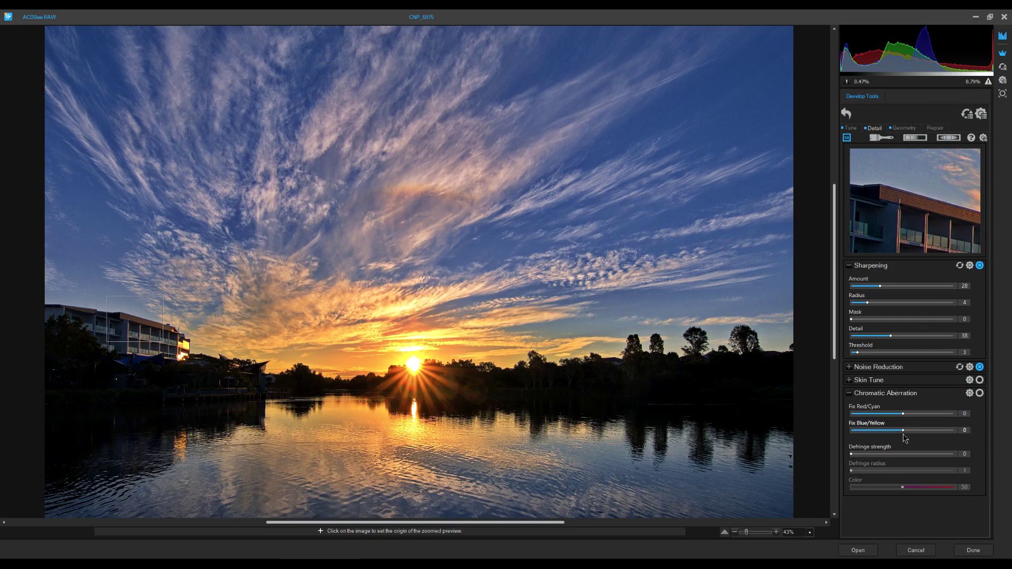
pyautogui.click(864, 367)
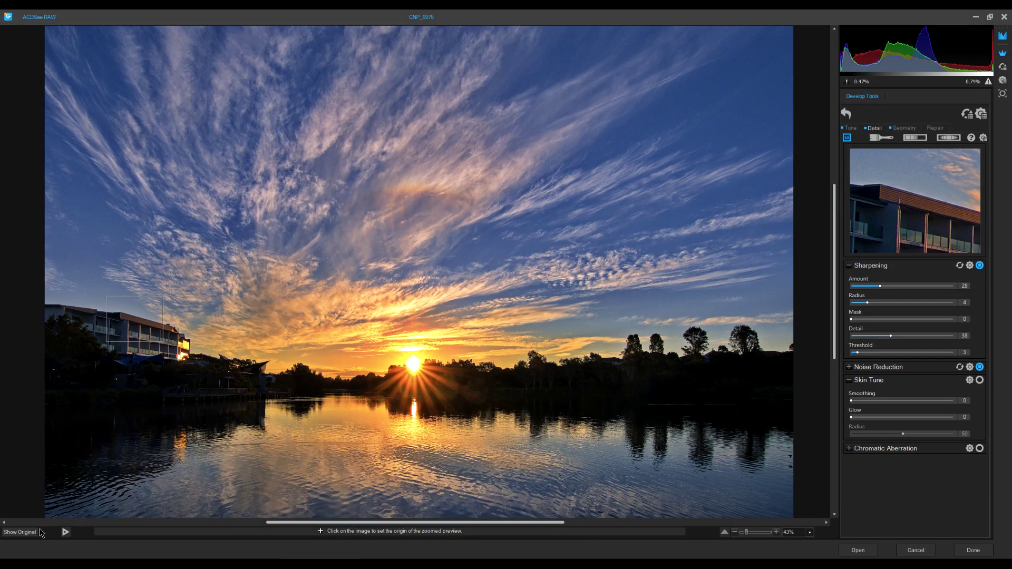
# Step: Compare the developed sunset photo with the original image, and return to the developed version
pyautogui.click(26, 533)
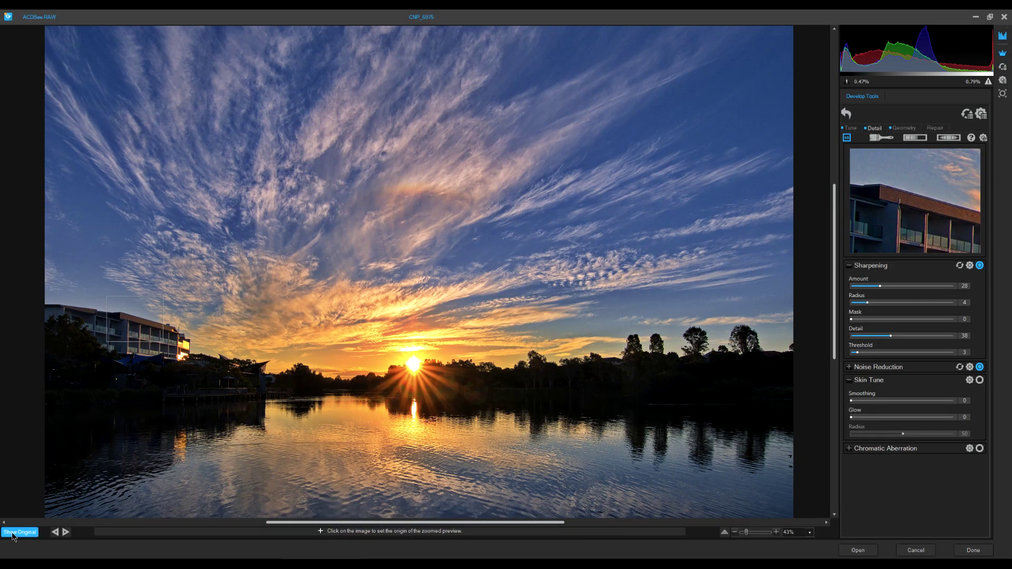
pyautogui.click(12, 534)
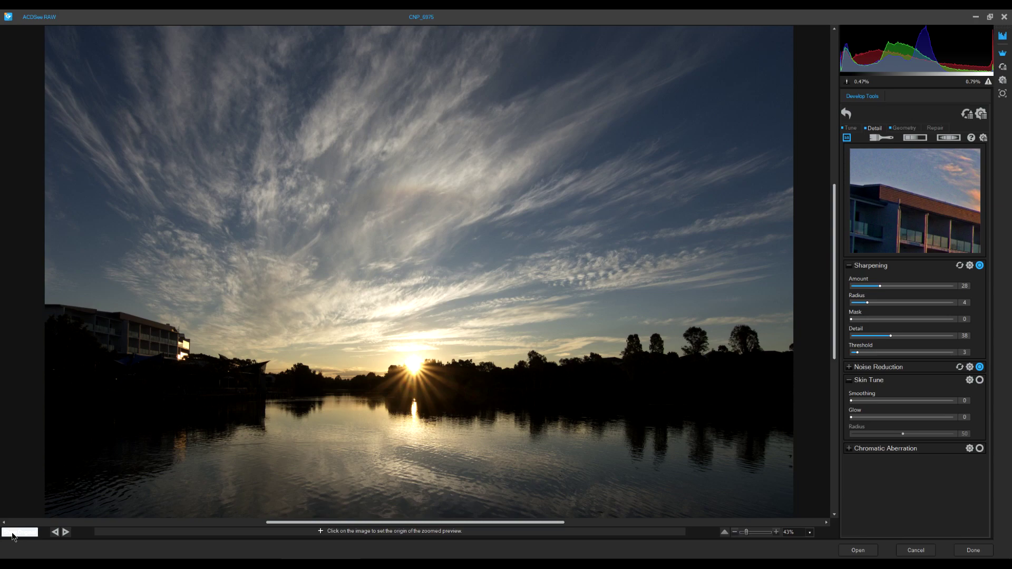
pyautogui.click(13, 534)
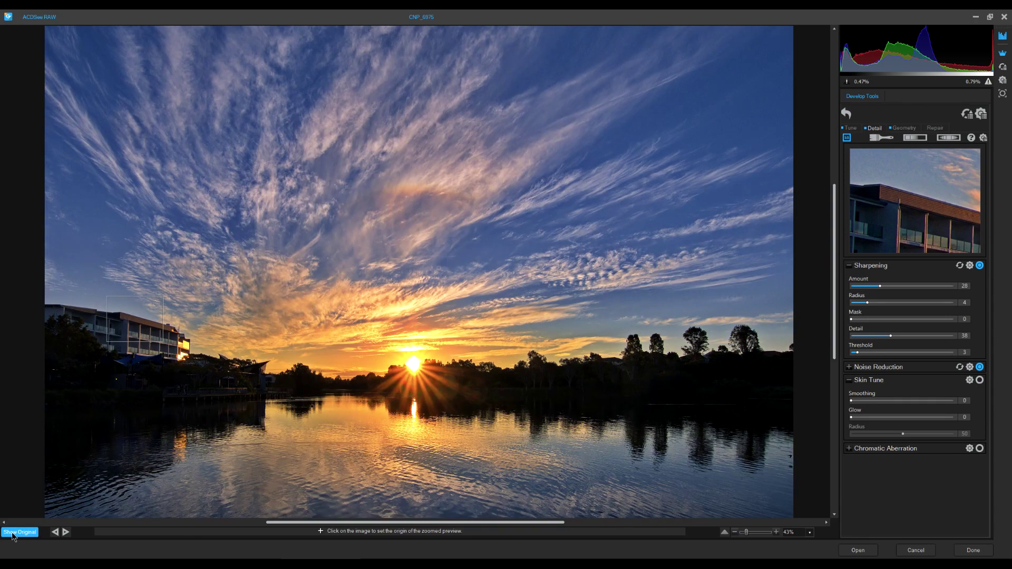